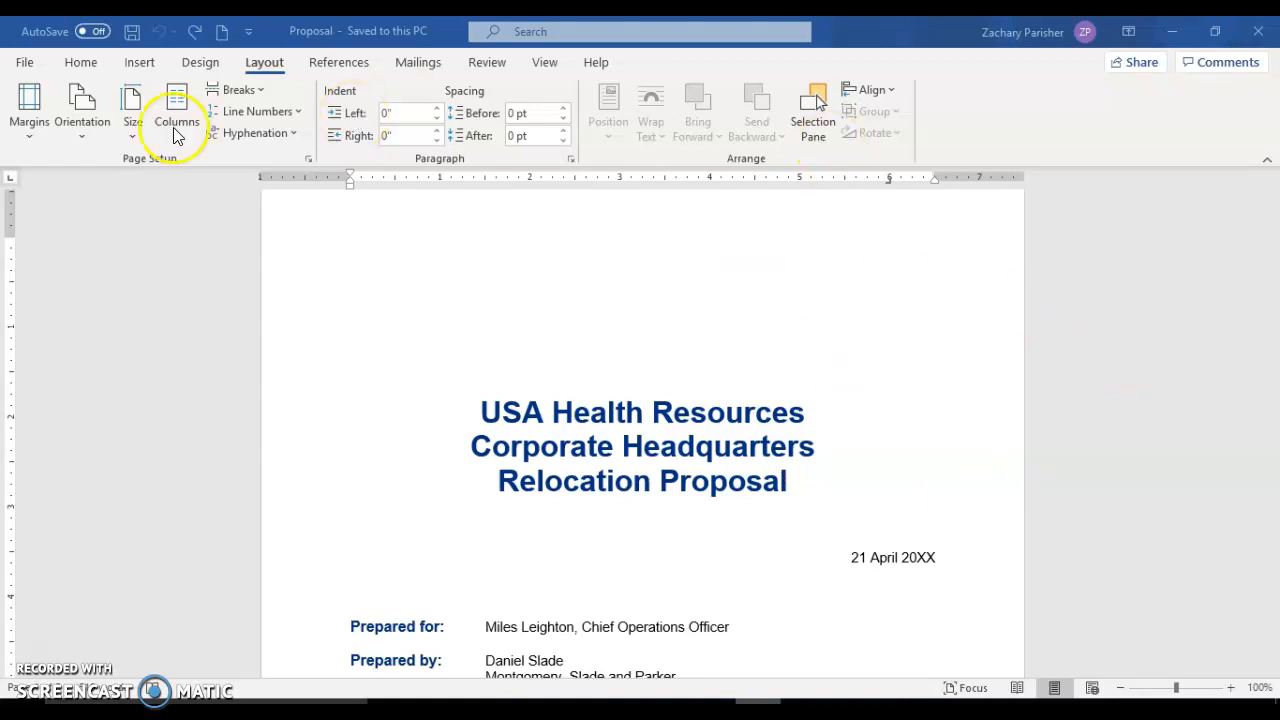
pyautogui.click(78, 62)
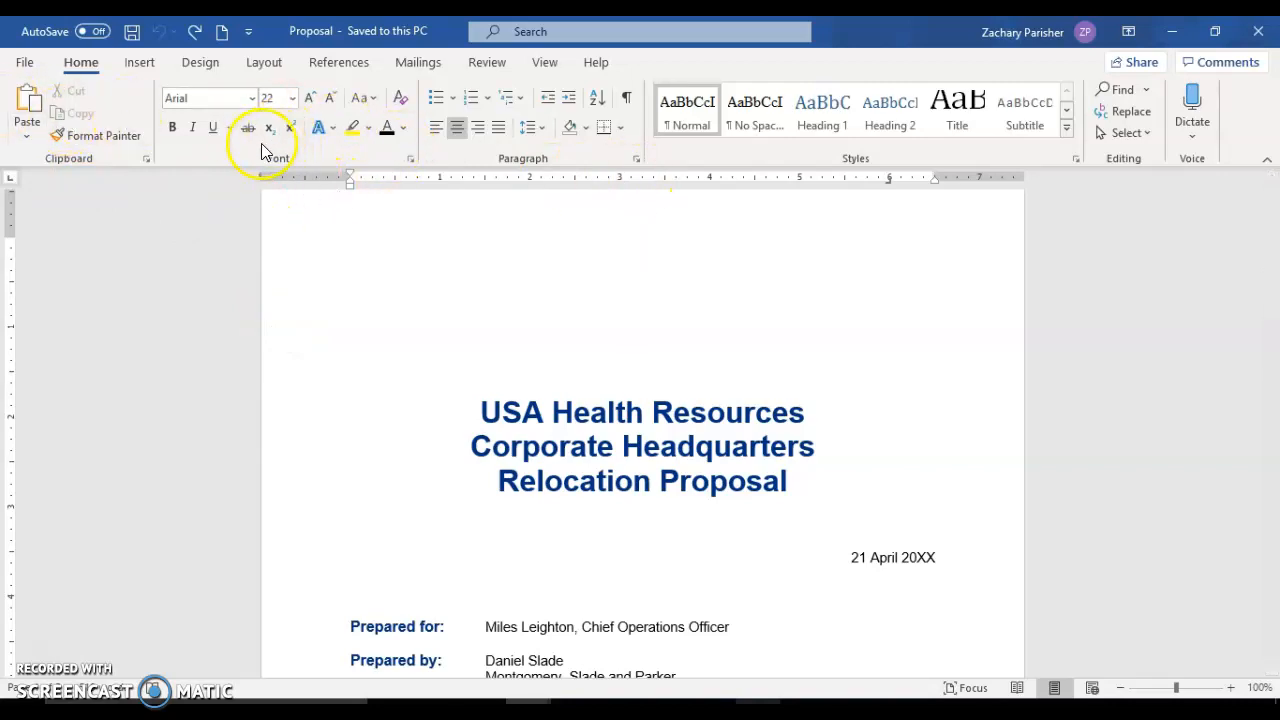
pyautogui.click(272, 64)
pyautogui.click(41, 127)
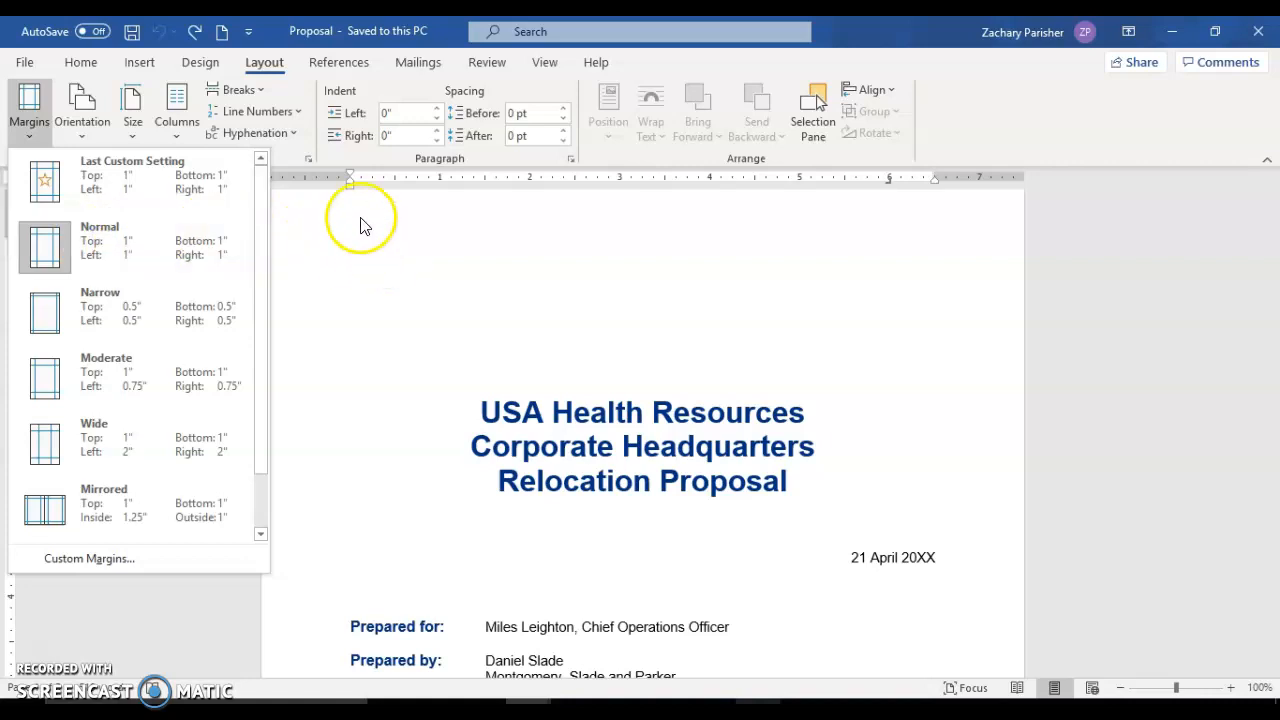
pyautogui.click(278, 292)
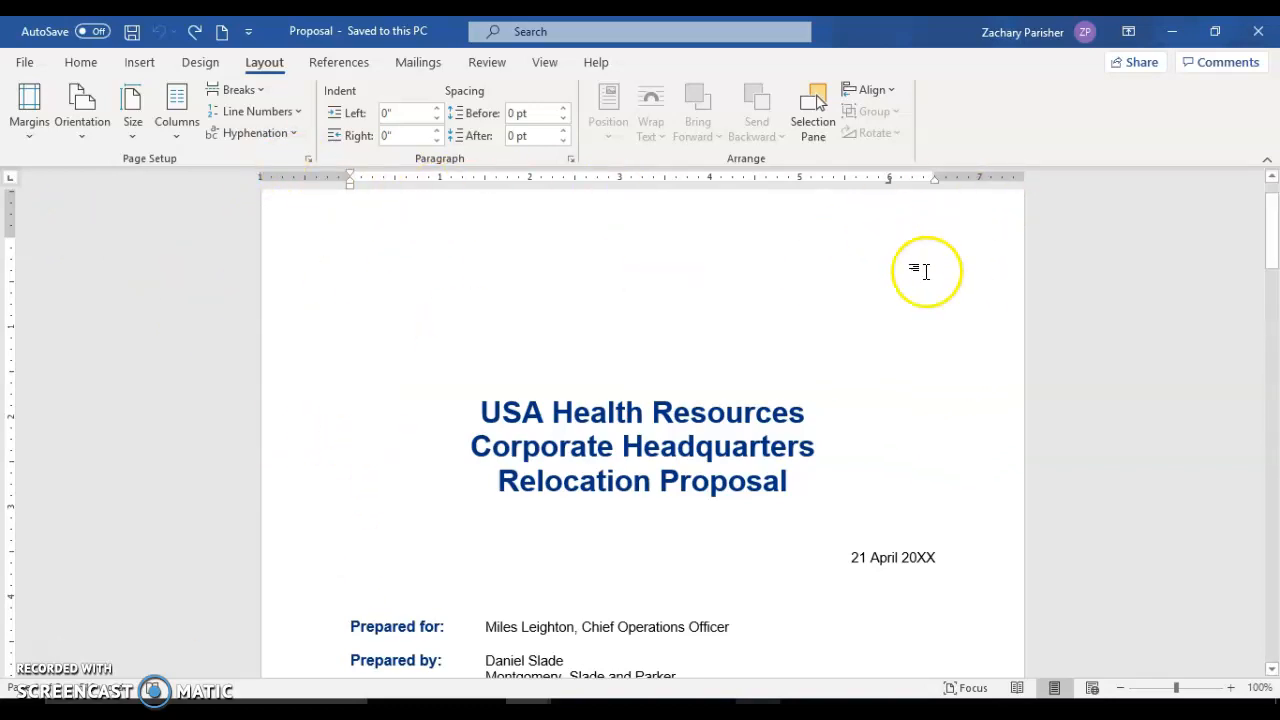
# Try the Narrow margin preset on the proposal, followed by the Wide preset
pyautogui.click(30, 120)
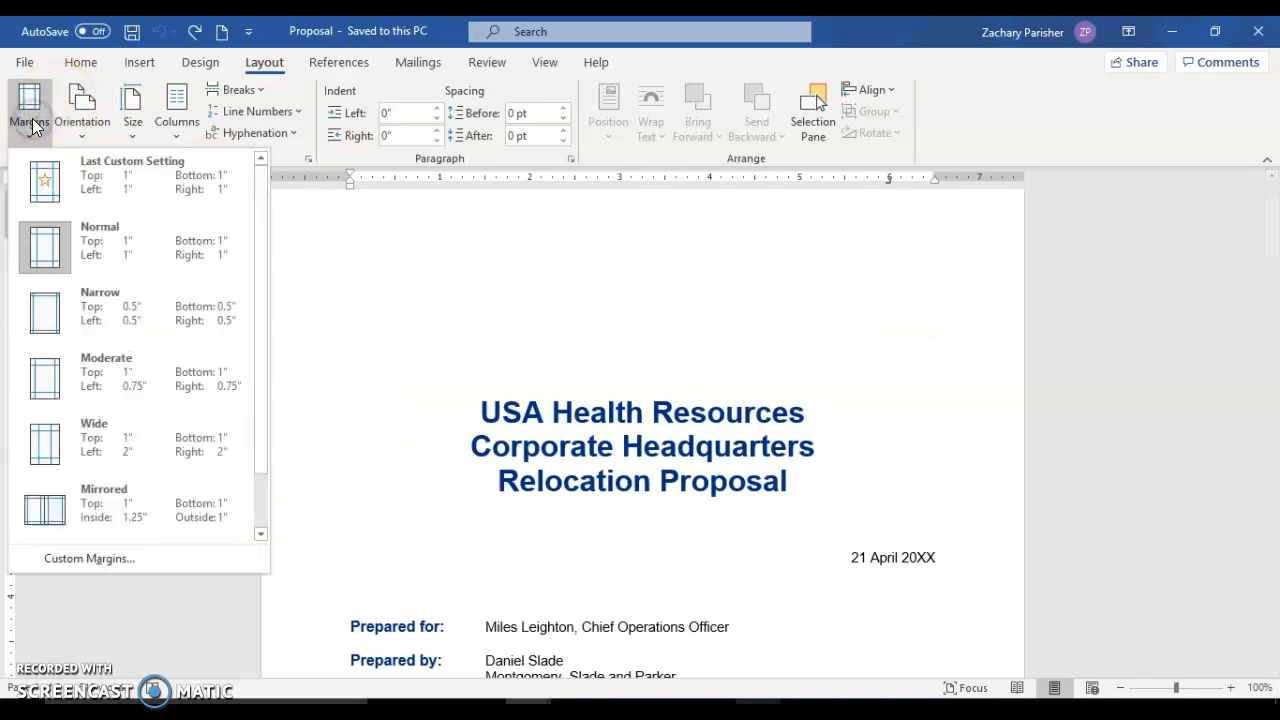
pyautogui.click(98, 314)
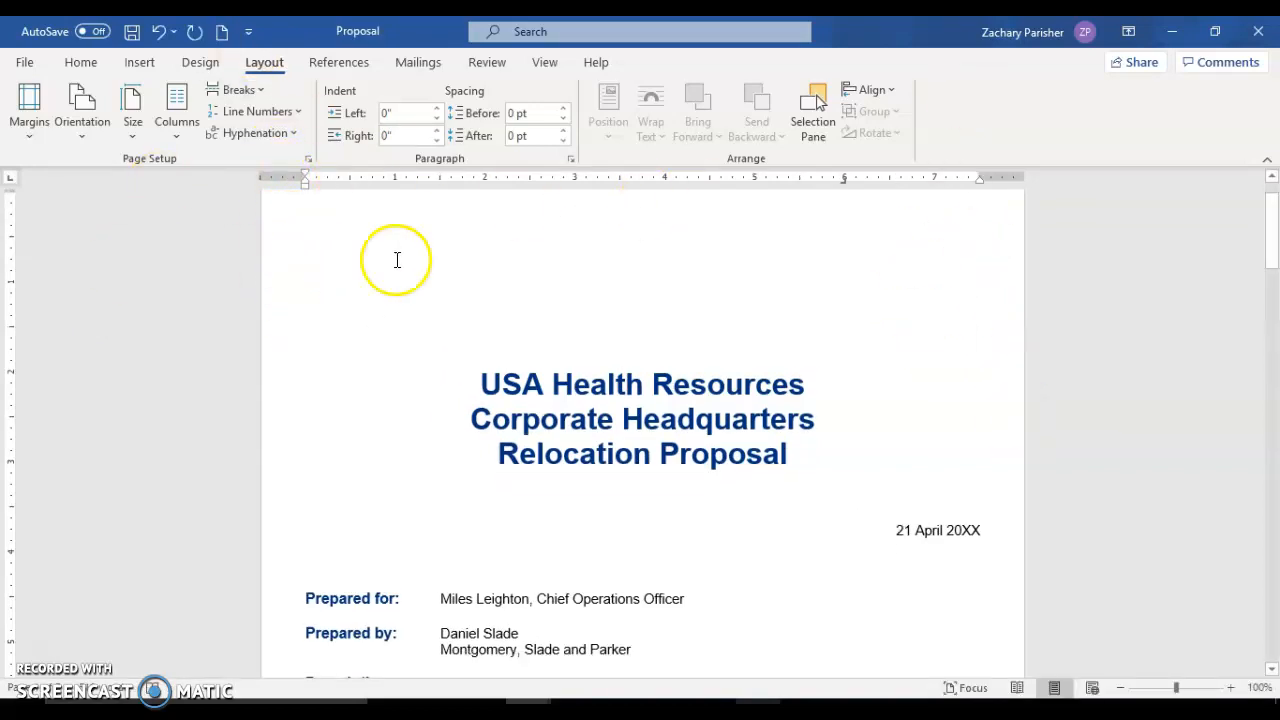
pyautogui.click(35, 130)
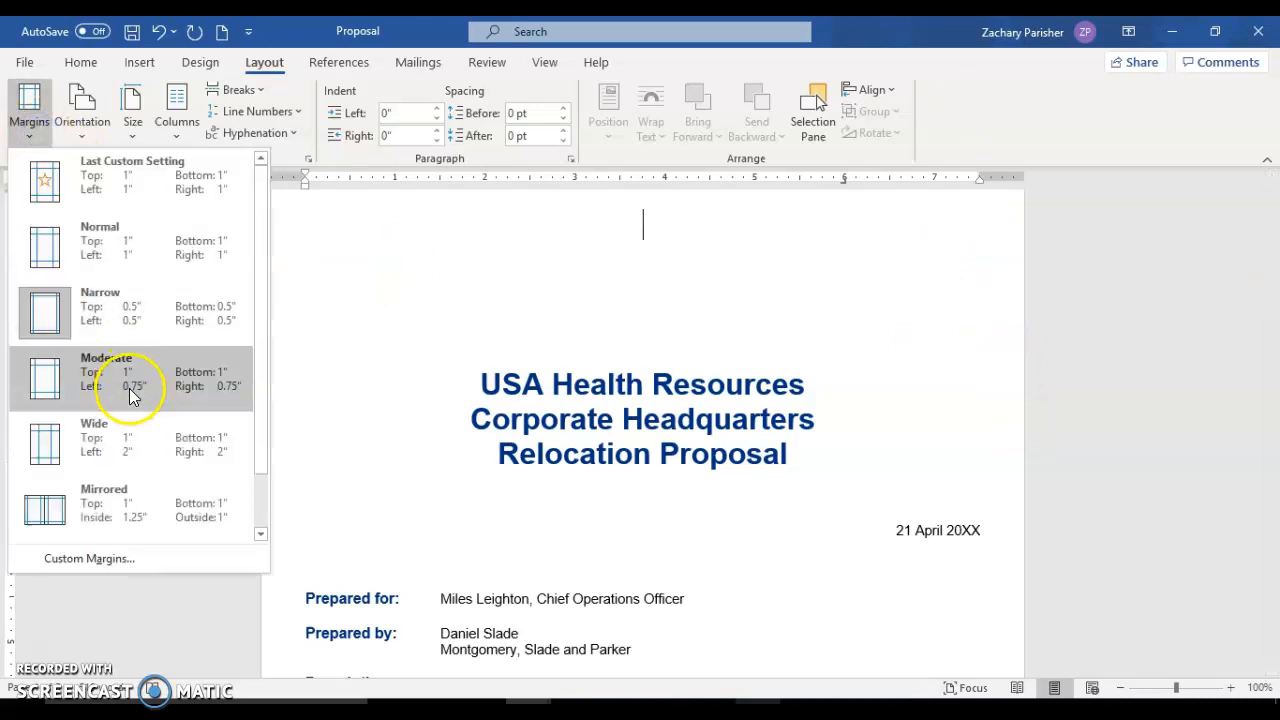
pyautogui.click(127, 443)
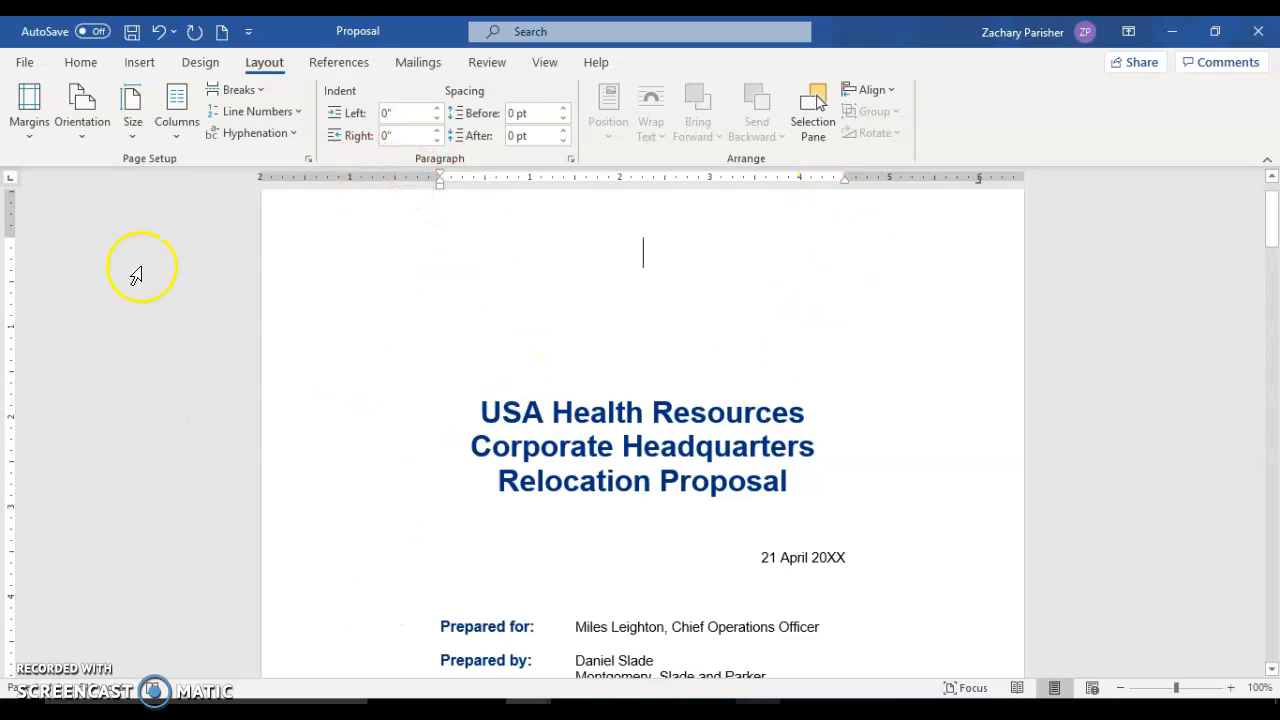
# Examine the custom margin settings in the page setup and leave them unapplied
pyautogui.click(28, 100)
pyautogui.click(86, 566)
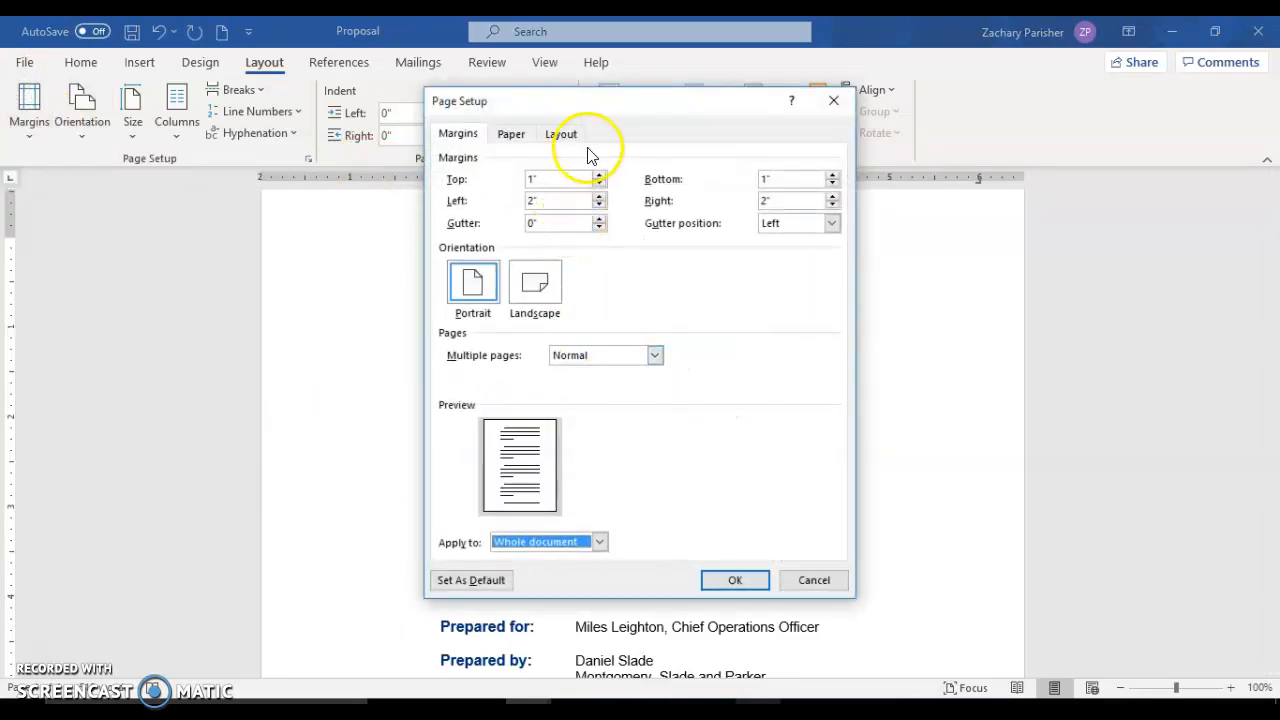
pyautogui.click(814, 580)
# Set the document's margins to Narrow and its page orientation to Landscape, with the view zoomed out to 80%
pyautogui.click(10, 108)
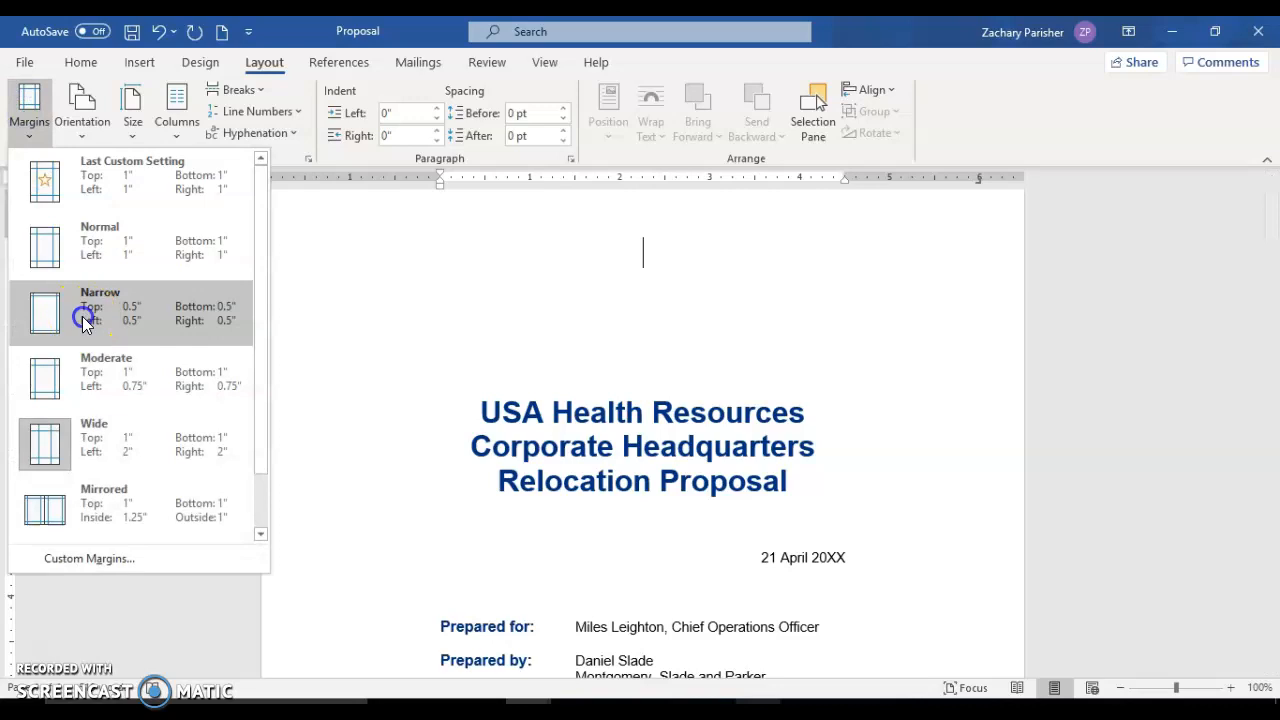
pyautogui.click(85, 320)
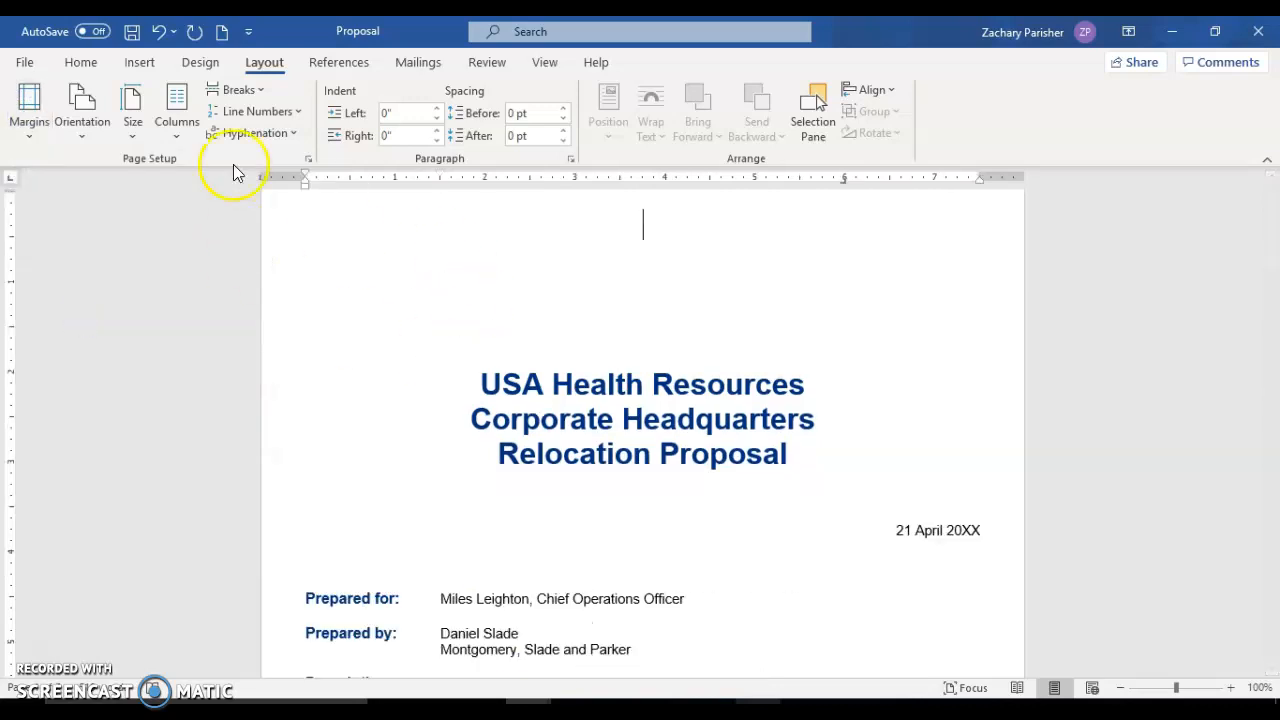
pyautogui.click(65, 132)
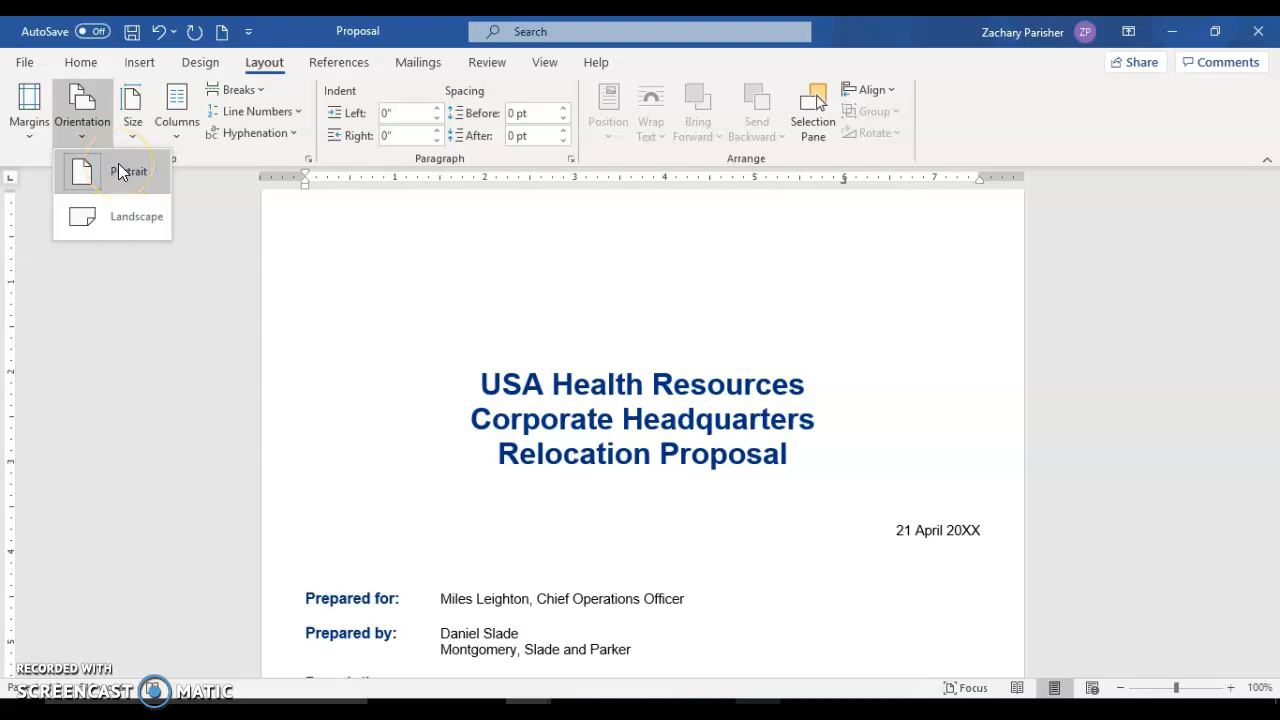
pyautogui.click(115, 222)
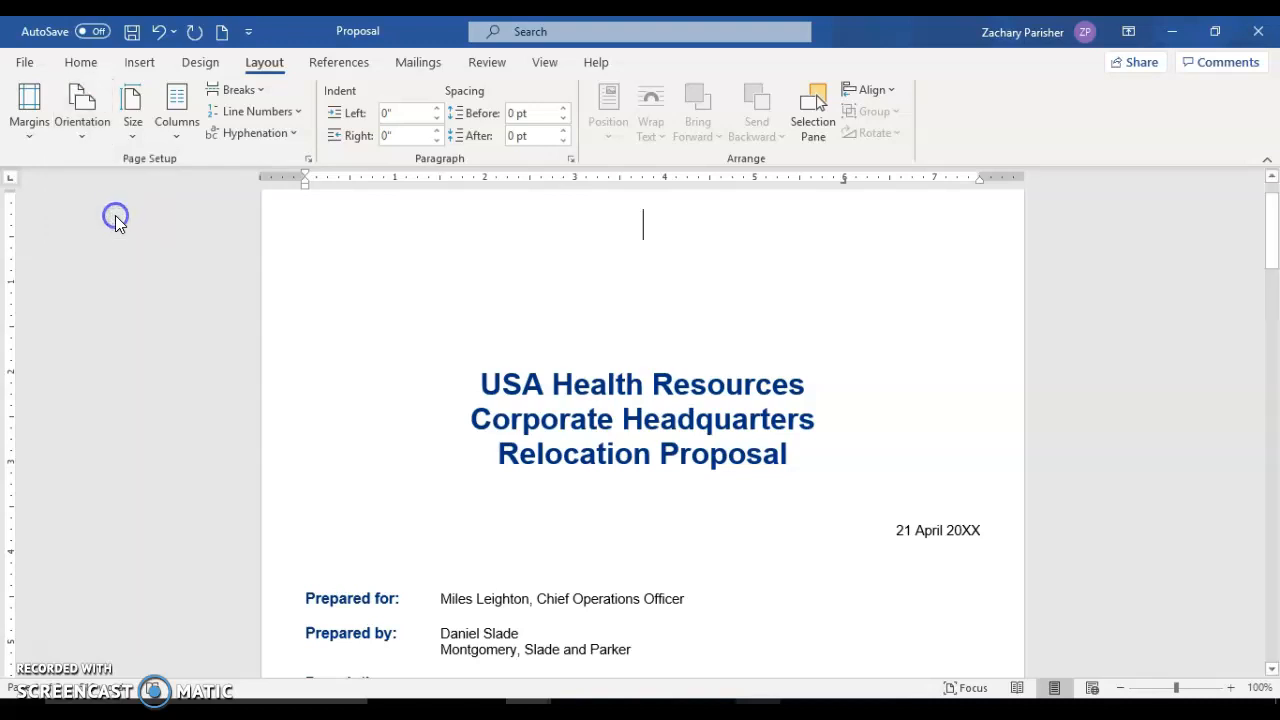
pyautogui.scroll(-5, 715, 381)
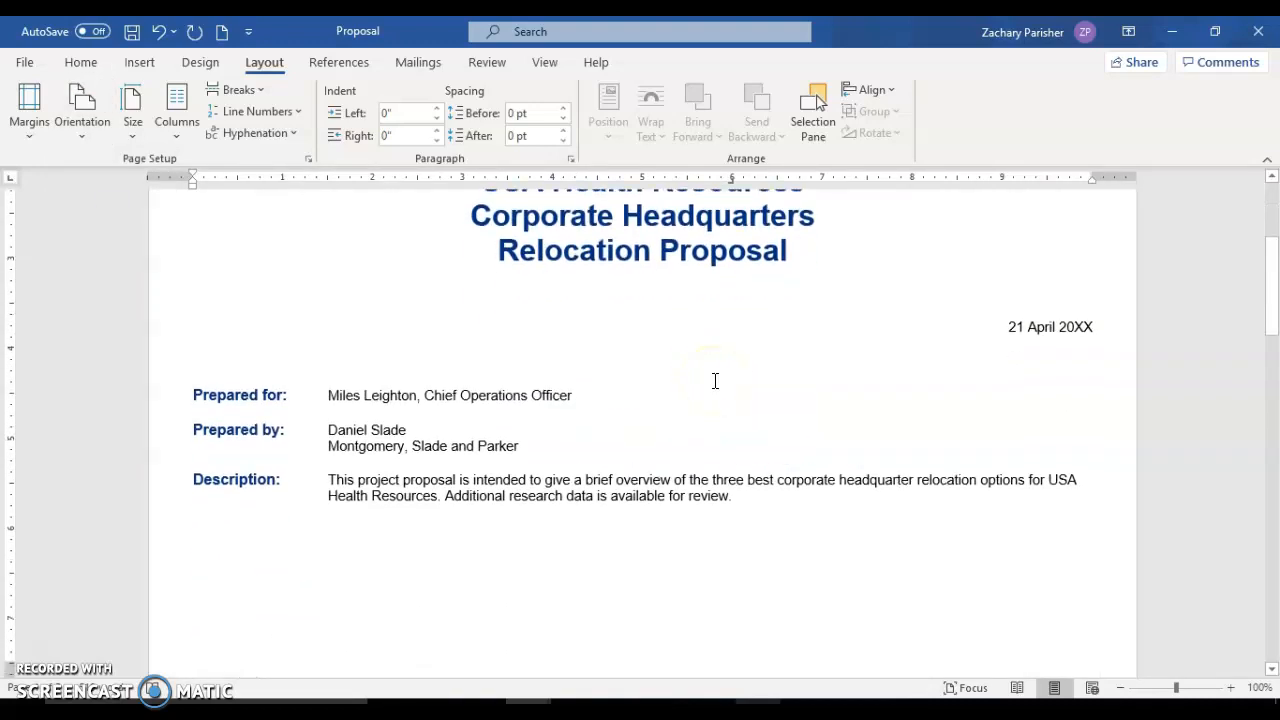
pyautogui.scroll(5, 714, 380)
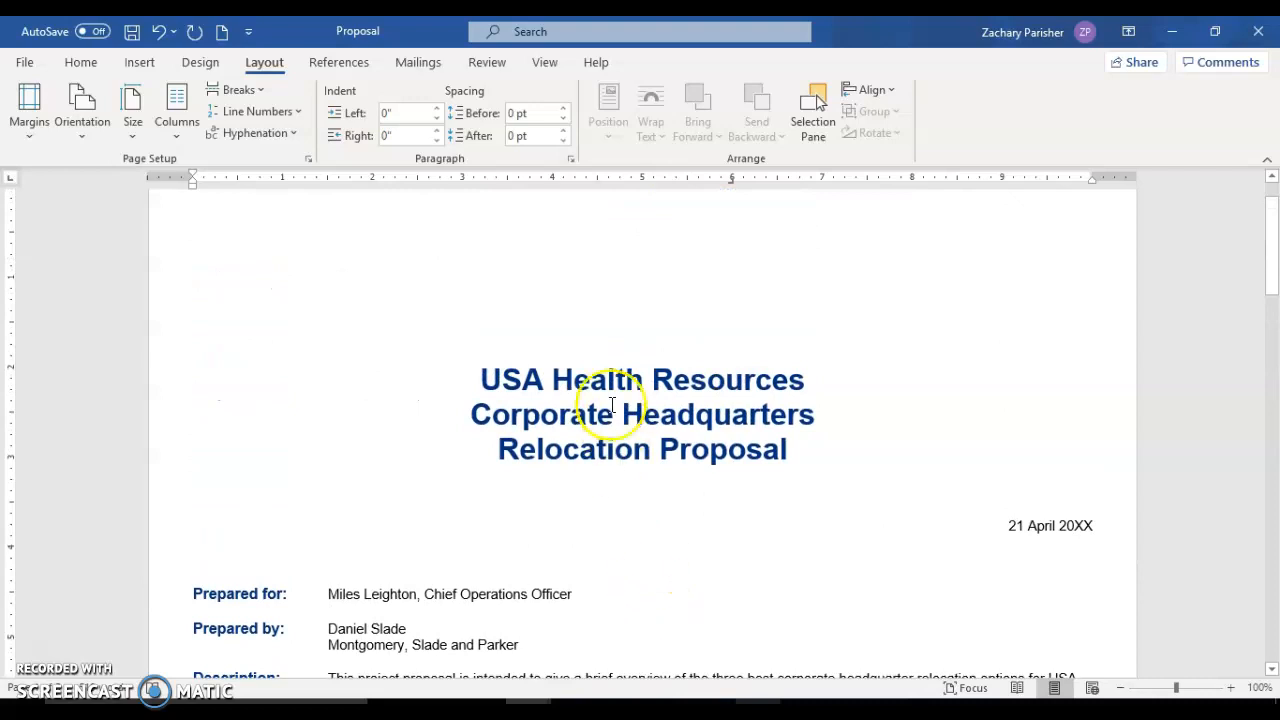
pyautogui.scroll(1, 608, 391)
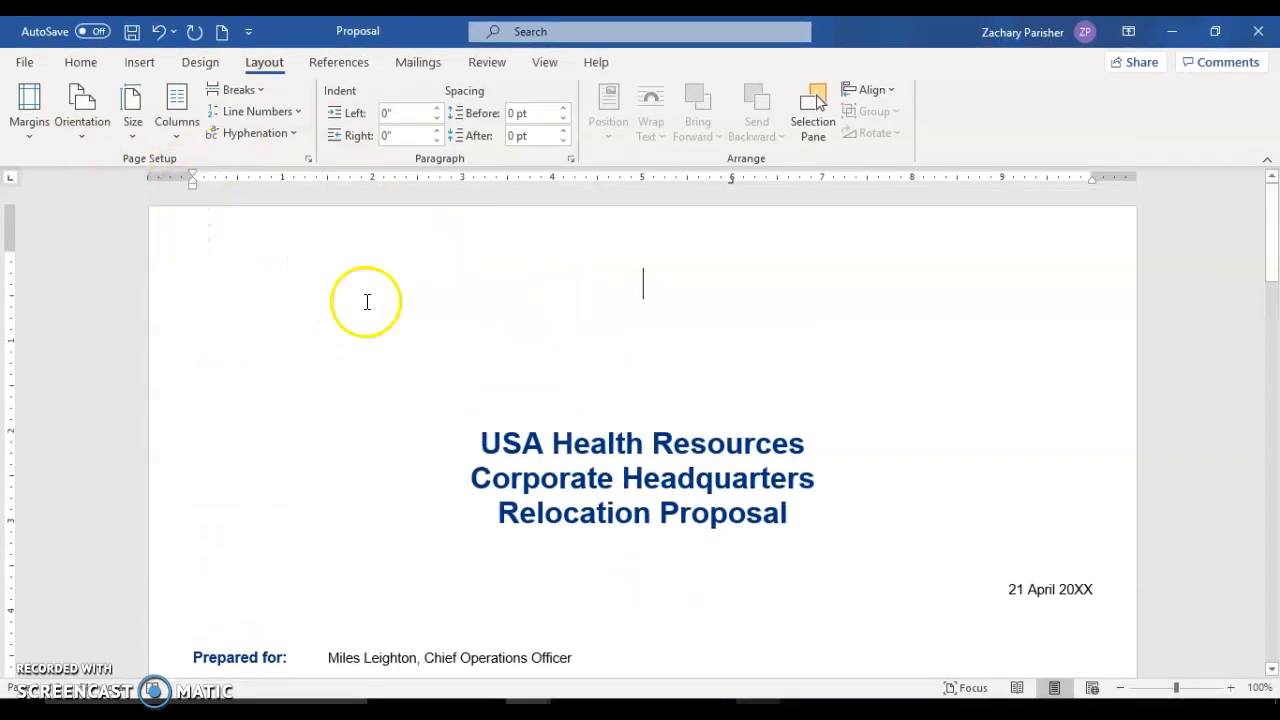
pyautogui.scroll(-2, 699, 425)
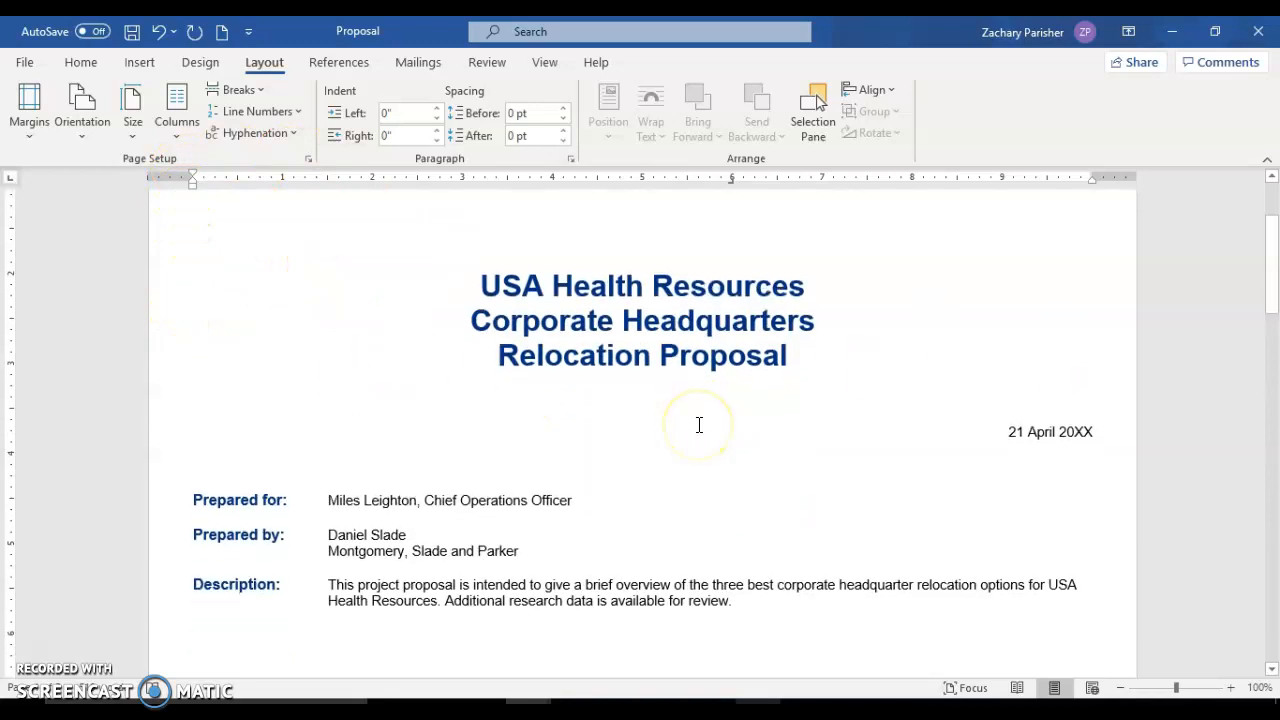
pyautogui.click(1121, 688)
pyautogui.click(1121, 688)
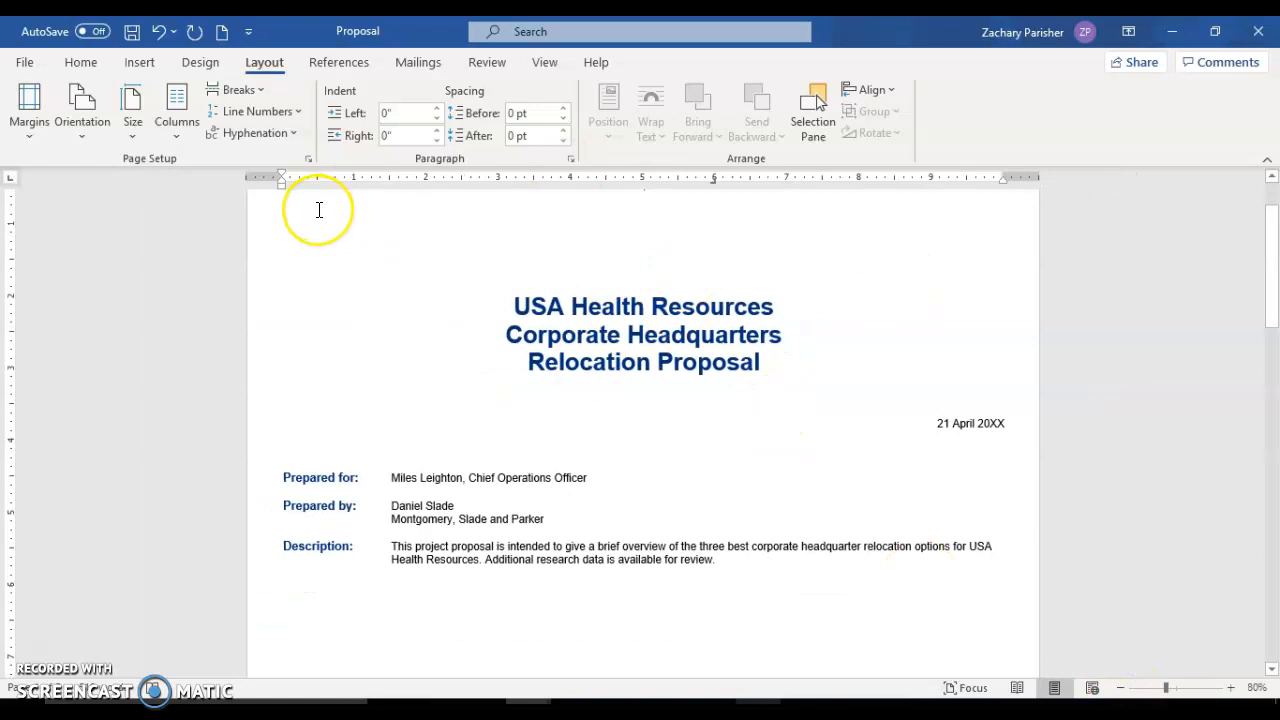
# Examine the available paper sizes without choosing one and look over the cover page
pyautogui.click(139, 118)
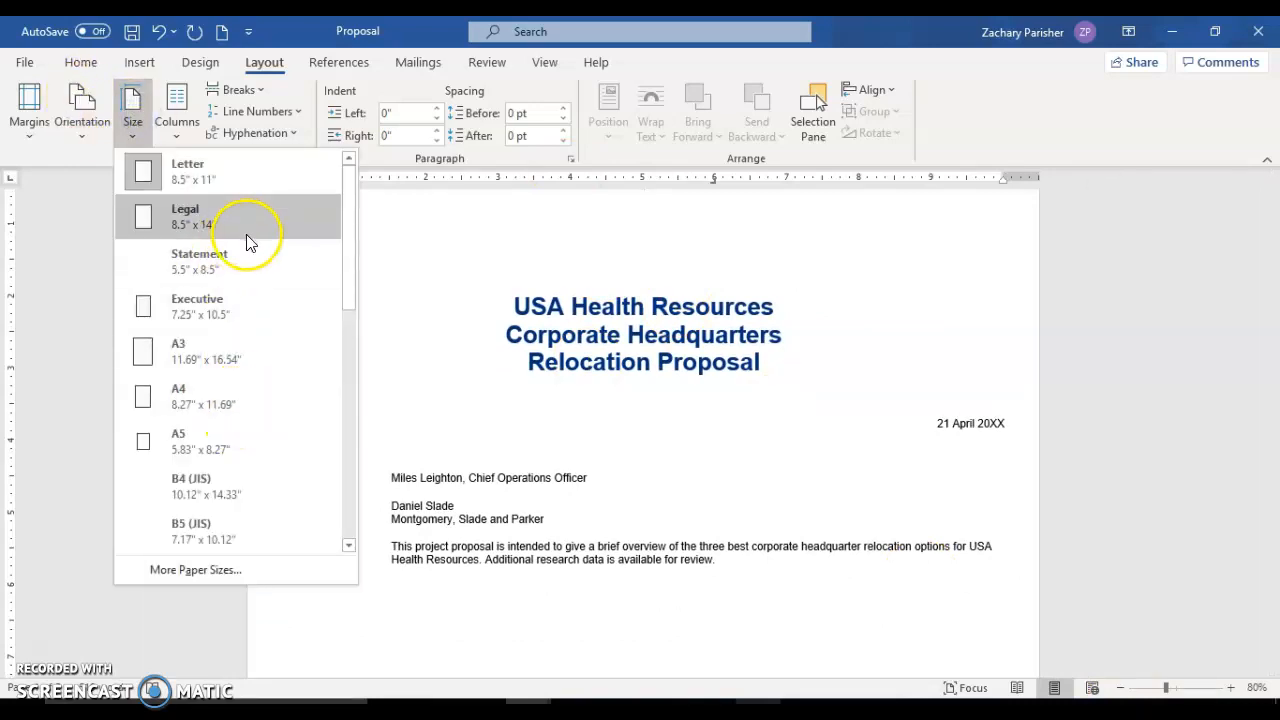
pyautogui.scroll(-3, 221, 369)
pyautogui.scroll(3, 221, 369)
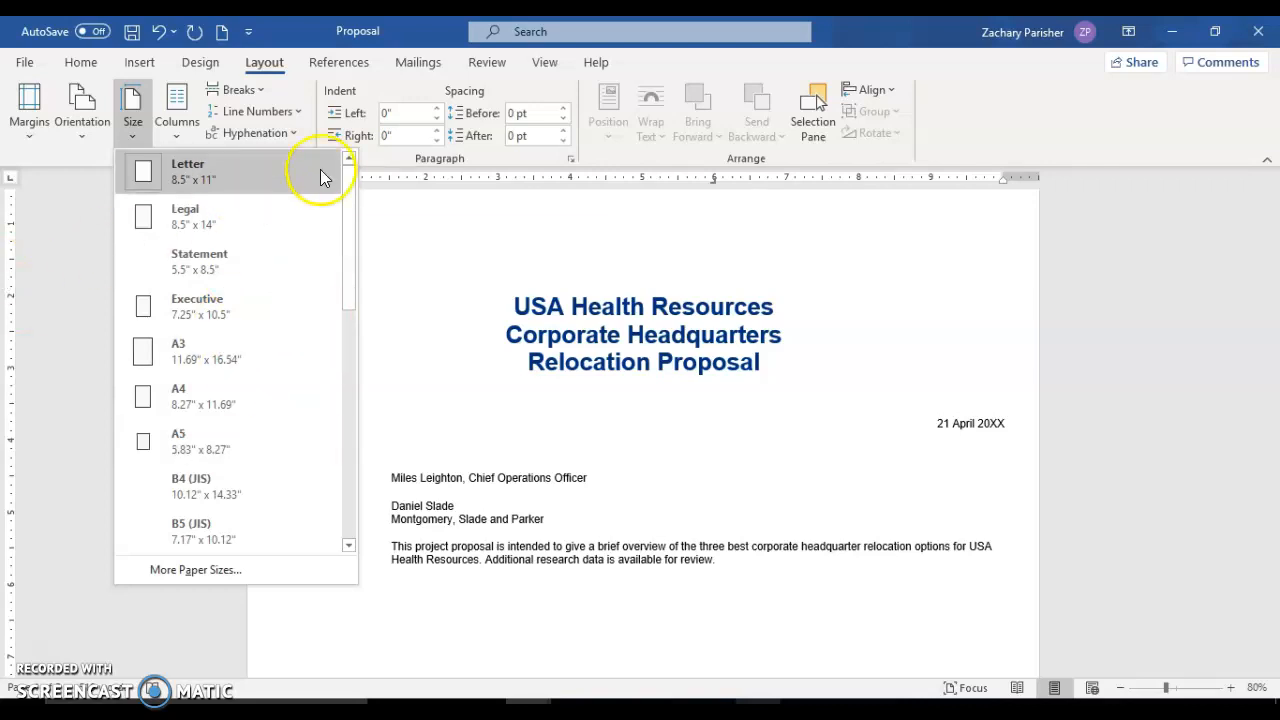
pyautogui.click(17, 287)
pyautogui.scroll(-3, 383, 381)
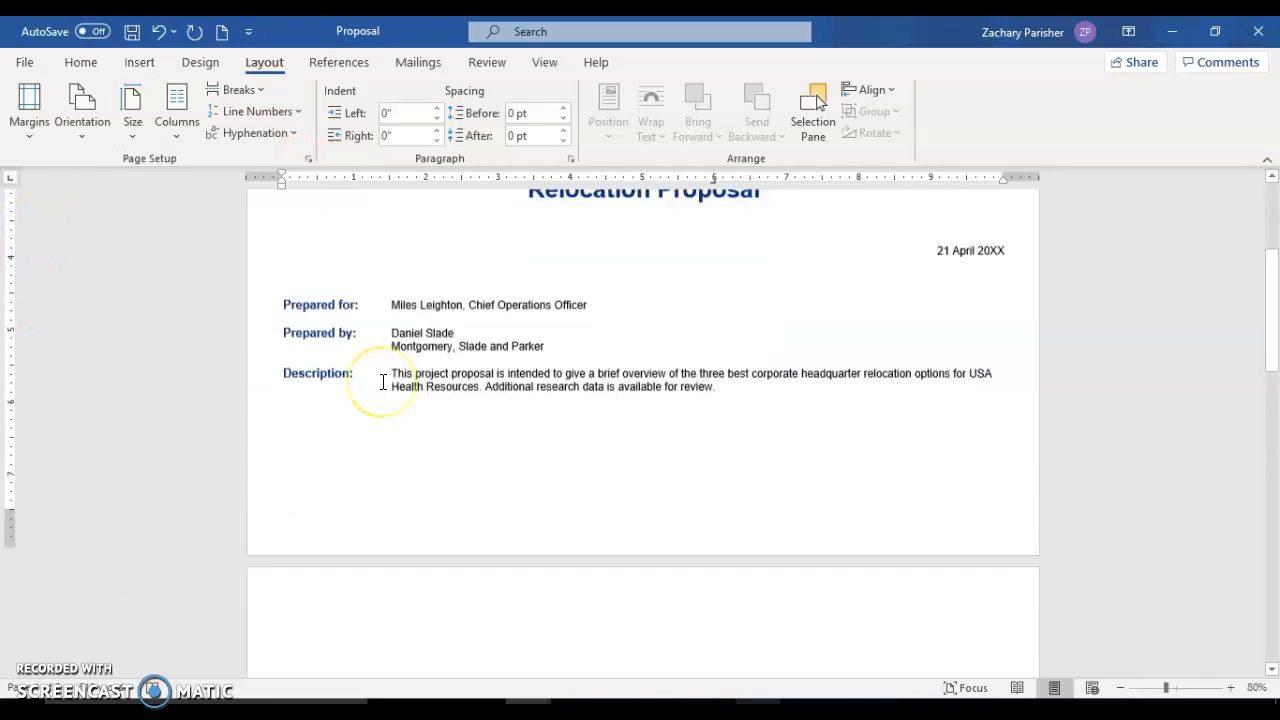
pyautogui.scroll(4, 383, 381)
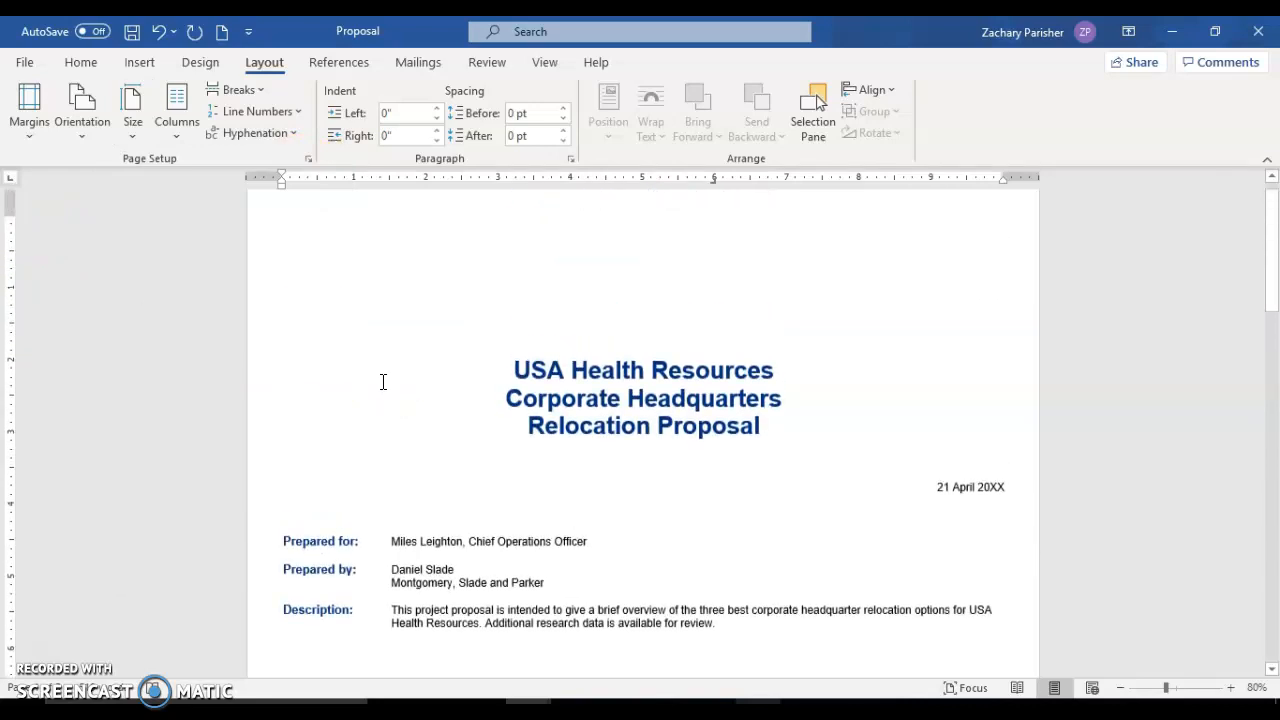
pyautogui.scroll(-3, 382, 381)
pyautogui.scroll(3, 360, 237)
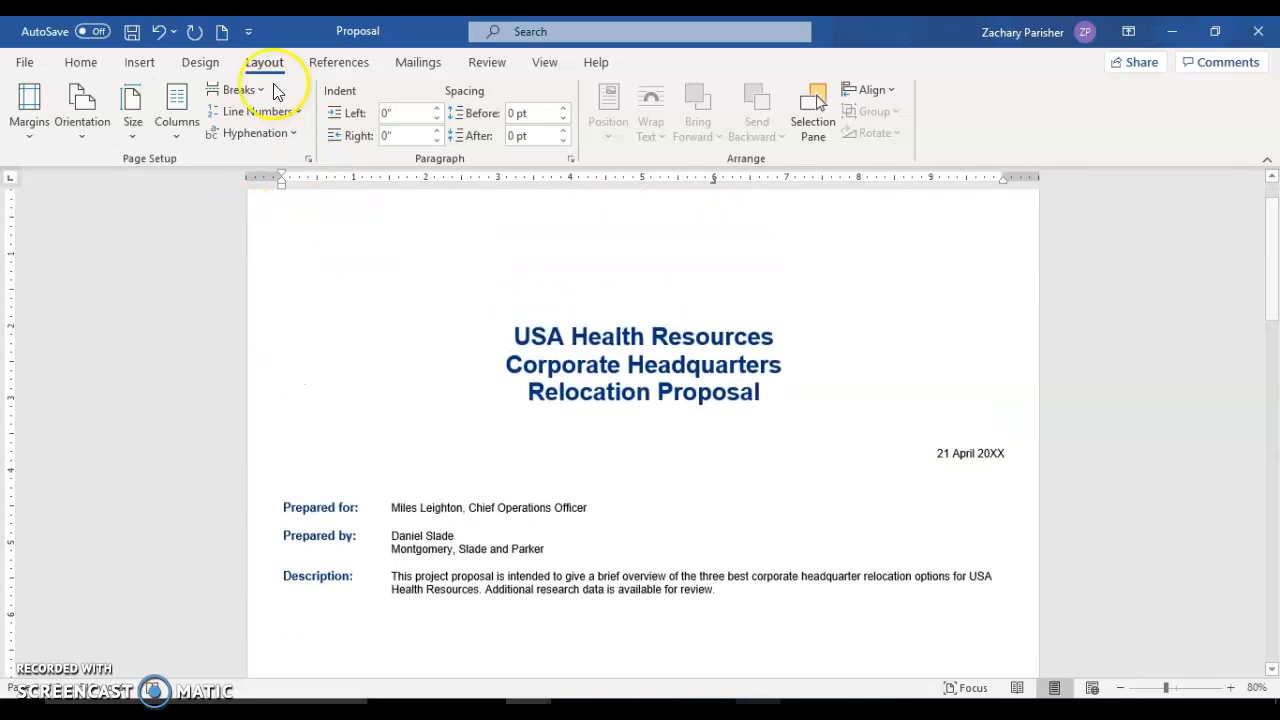
# Examine the available page break and section break types without inserting one
pyautogui.click(245, 90)
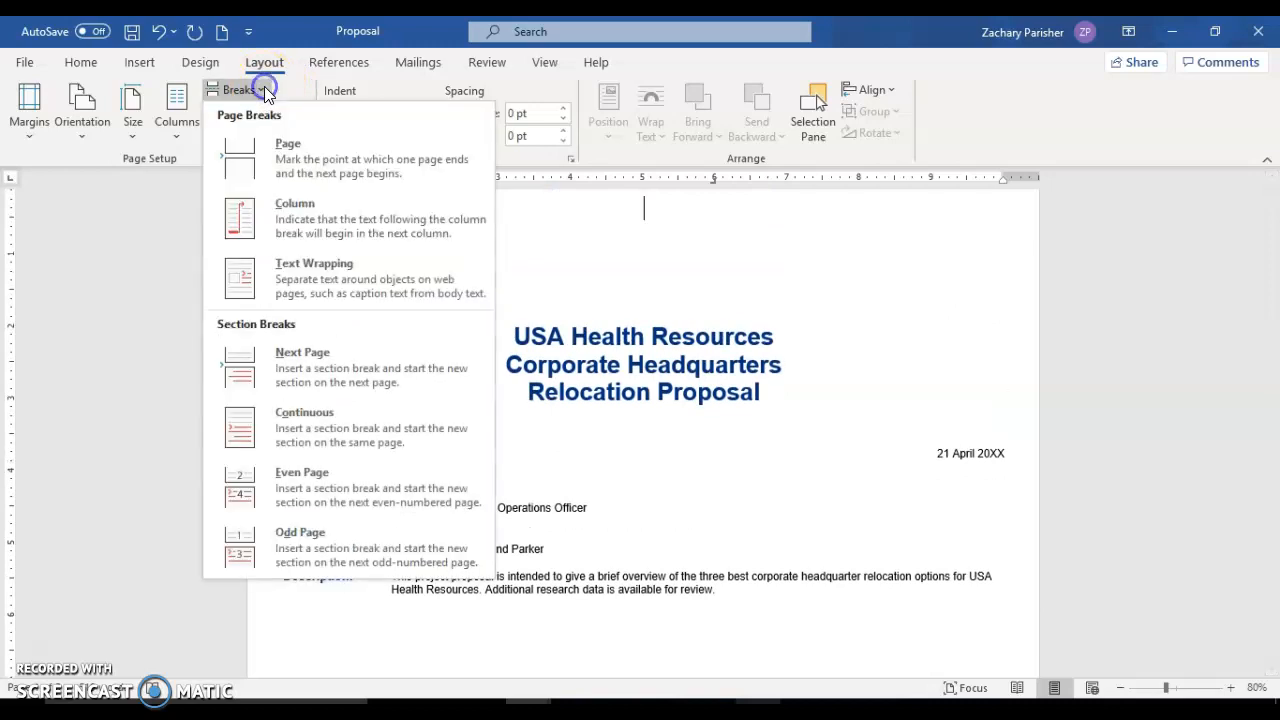
pyautogui.click(506, 278)
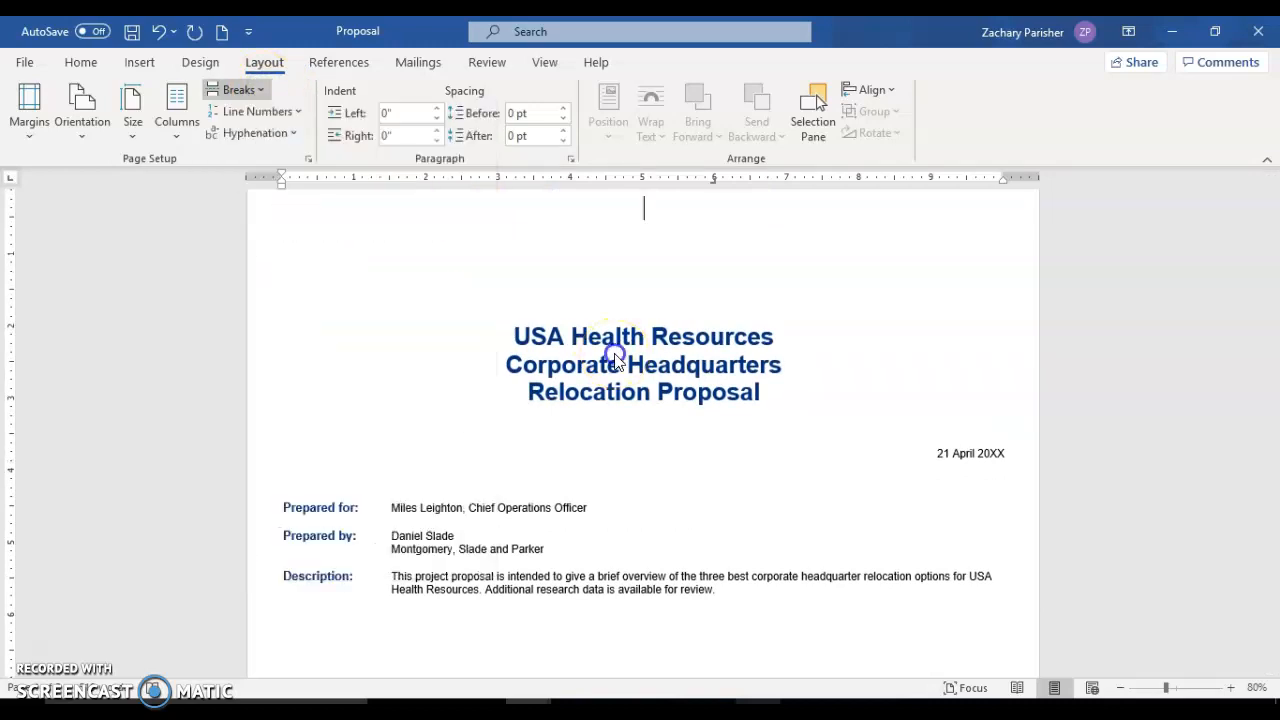
pyautogui.click(252, 89)
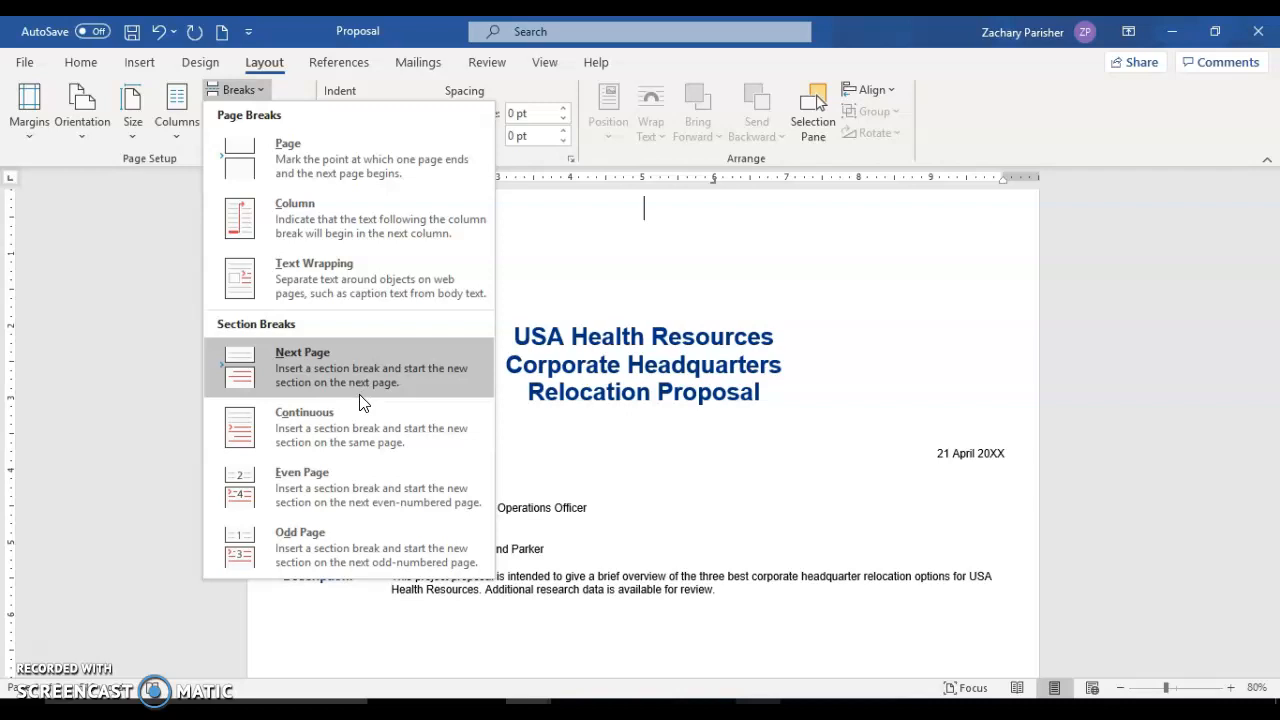
pyautogui.click(336, 372)
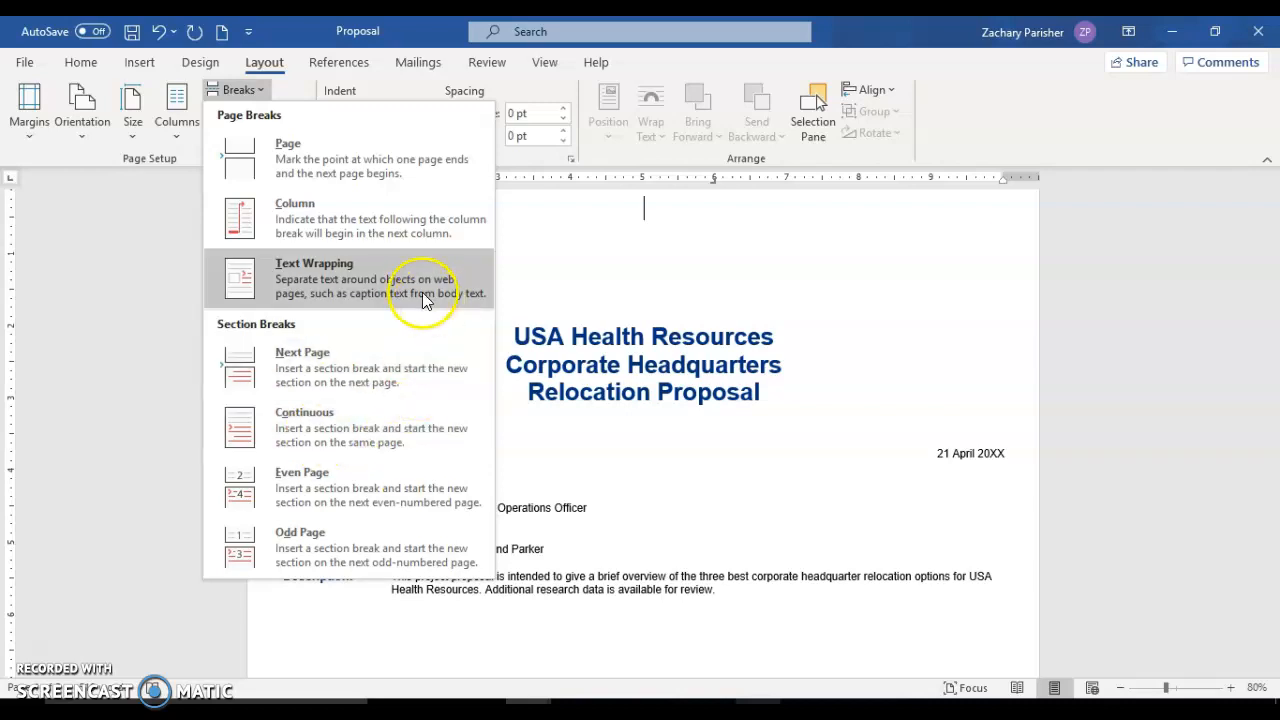
pyautogui.click(255, 92)
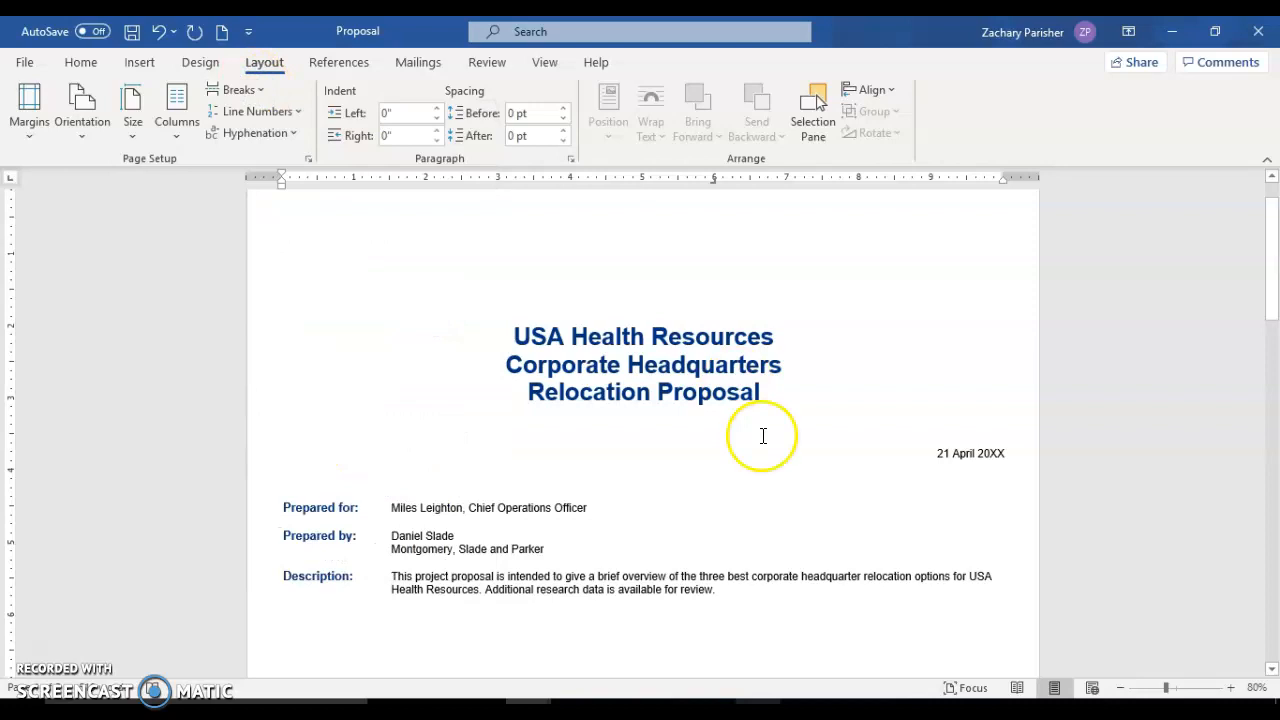
# Insert a page break before the "Option 1" heading in the Proposal Description section
pyautogui.scroll(-3, 763, 436)
pyautogui.scroll(-9, 763, 436)
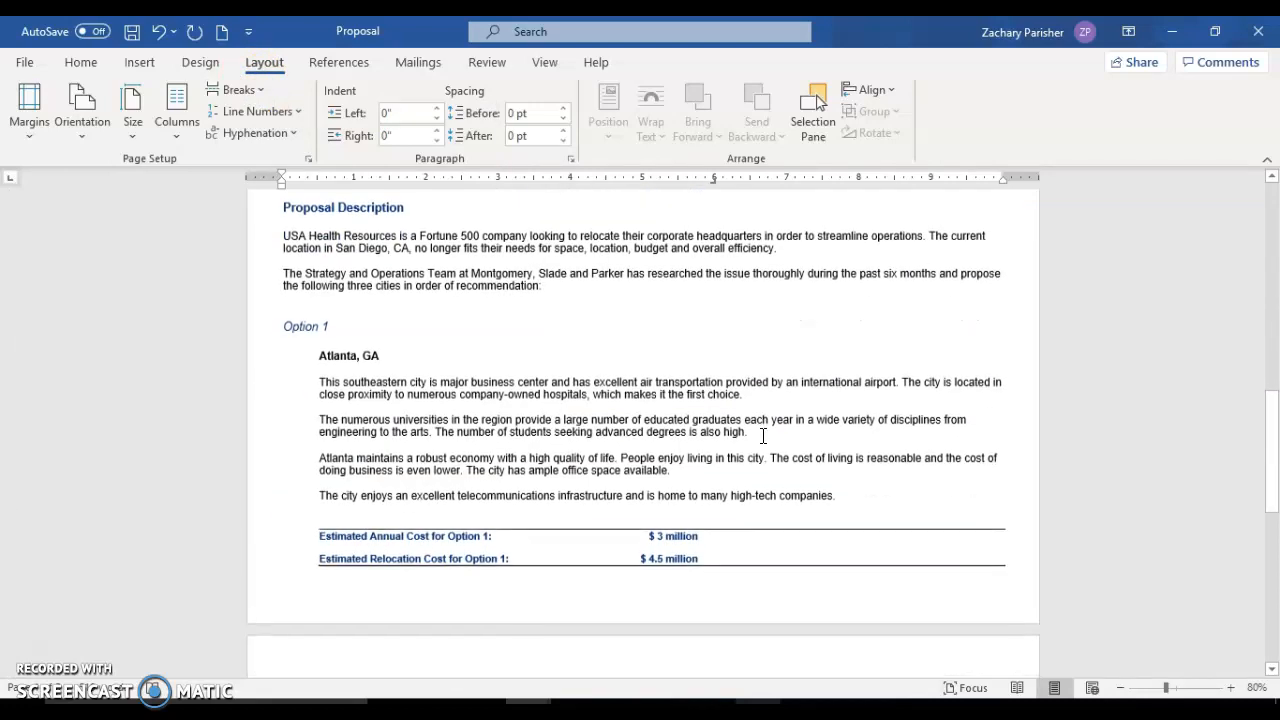
pyautogui.scroll(10, 763, 436)
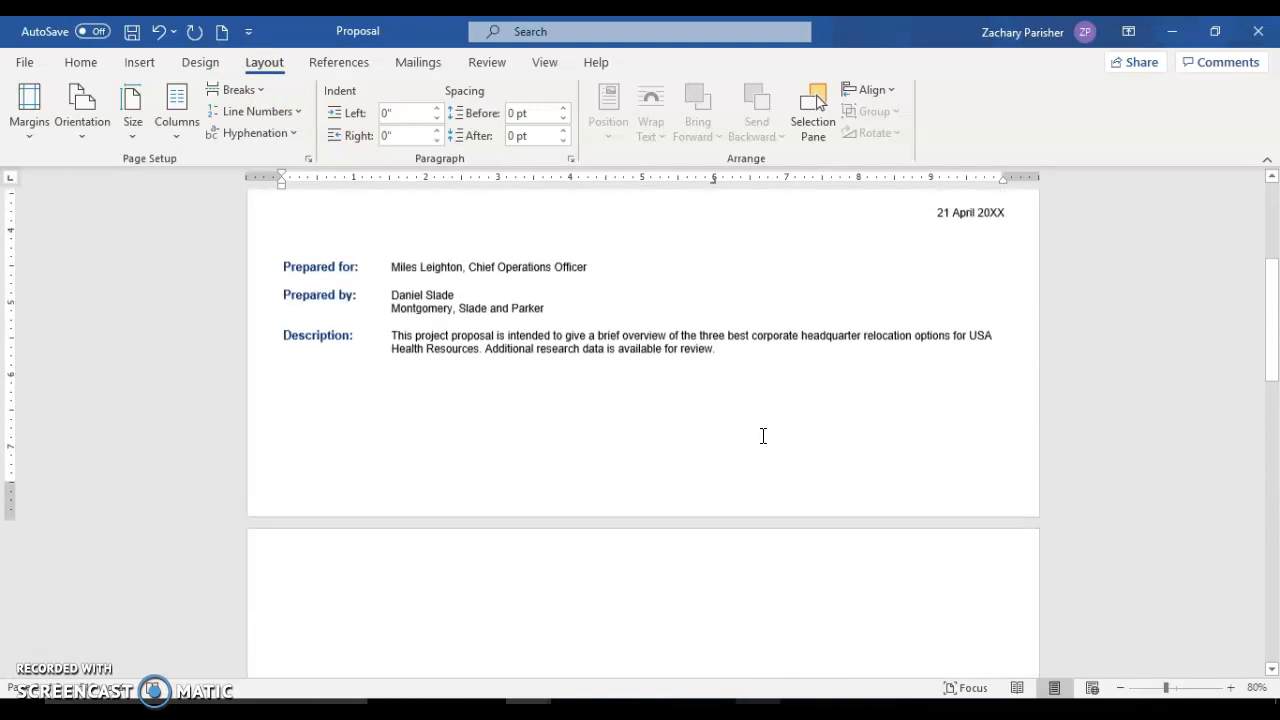
pyautogui.scroll(2, 763, 436)
pyautogui.scroll(-11, 763, 436)
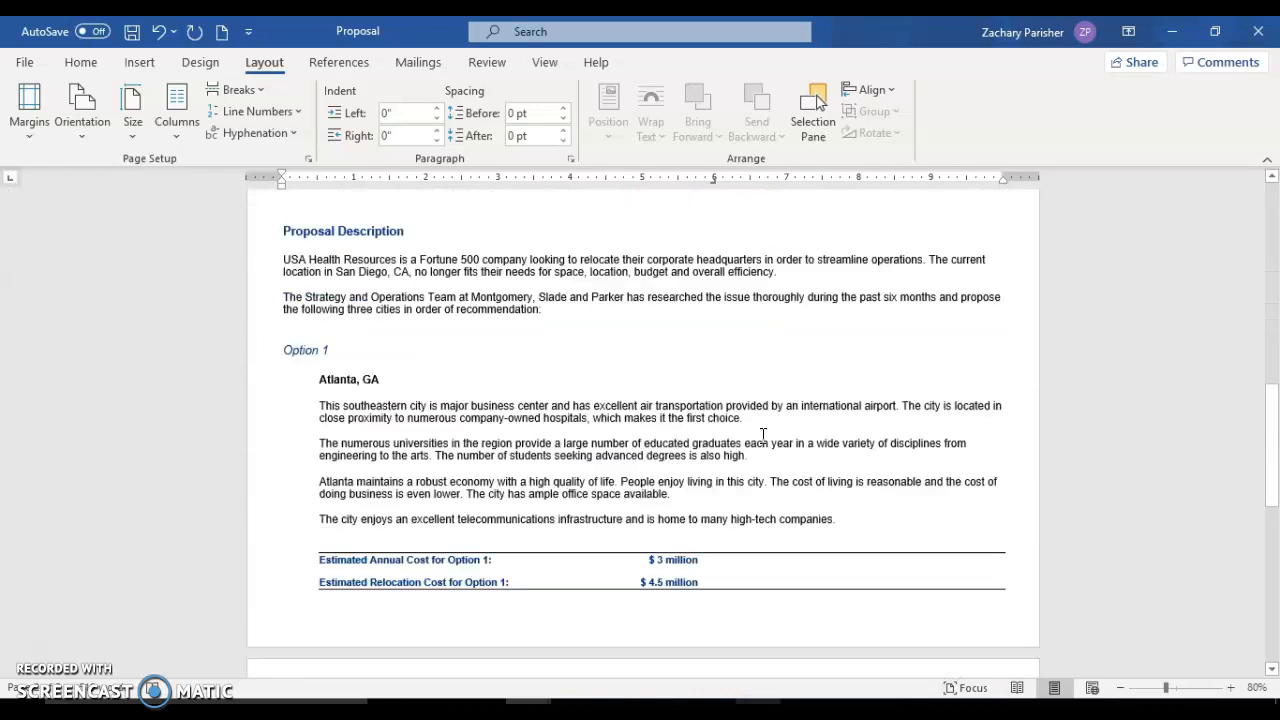
pyautogui.scroll(-7, 761, 435)
pyautogui.scroll(5, 763, 436)
pyautogui.scroll(5, 763, 436)
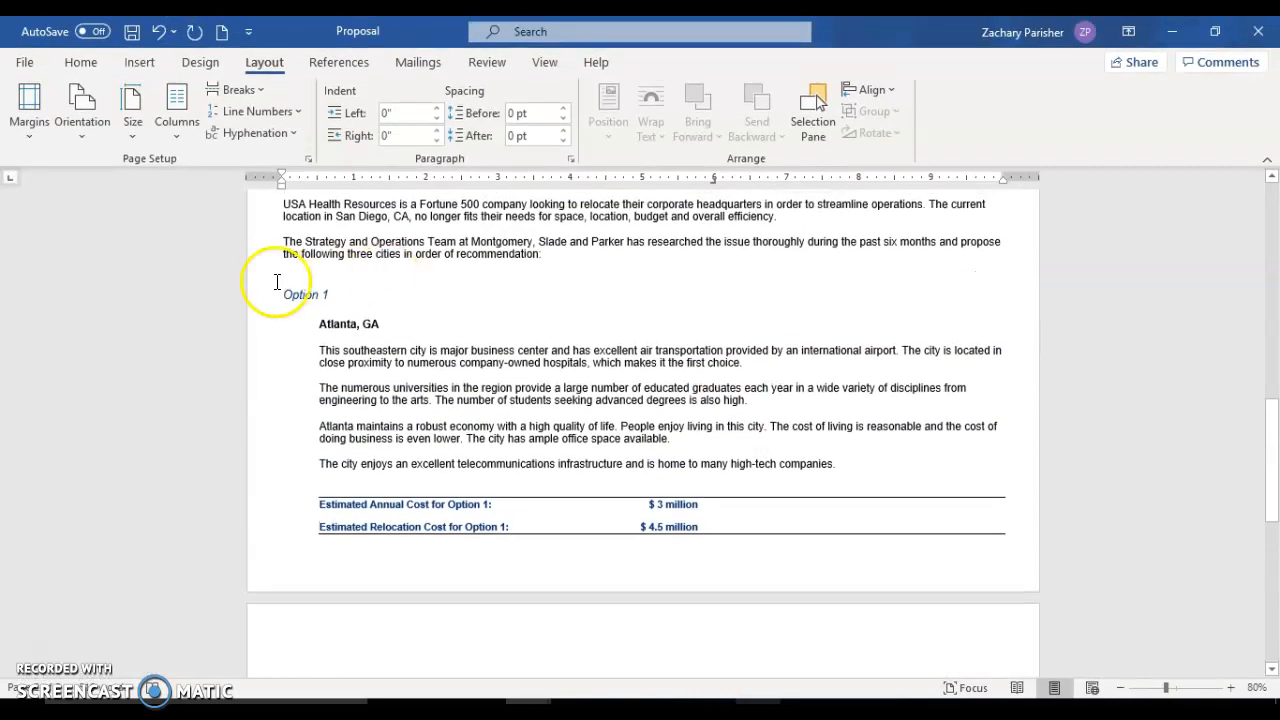
pyautogui.click(238, 90)
pyautogui.click(283, 163)
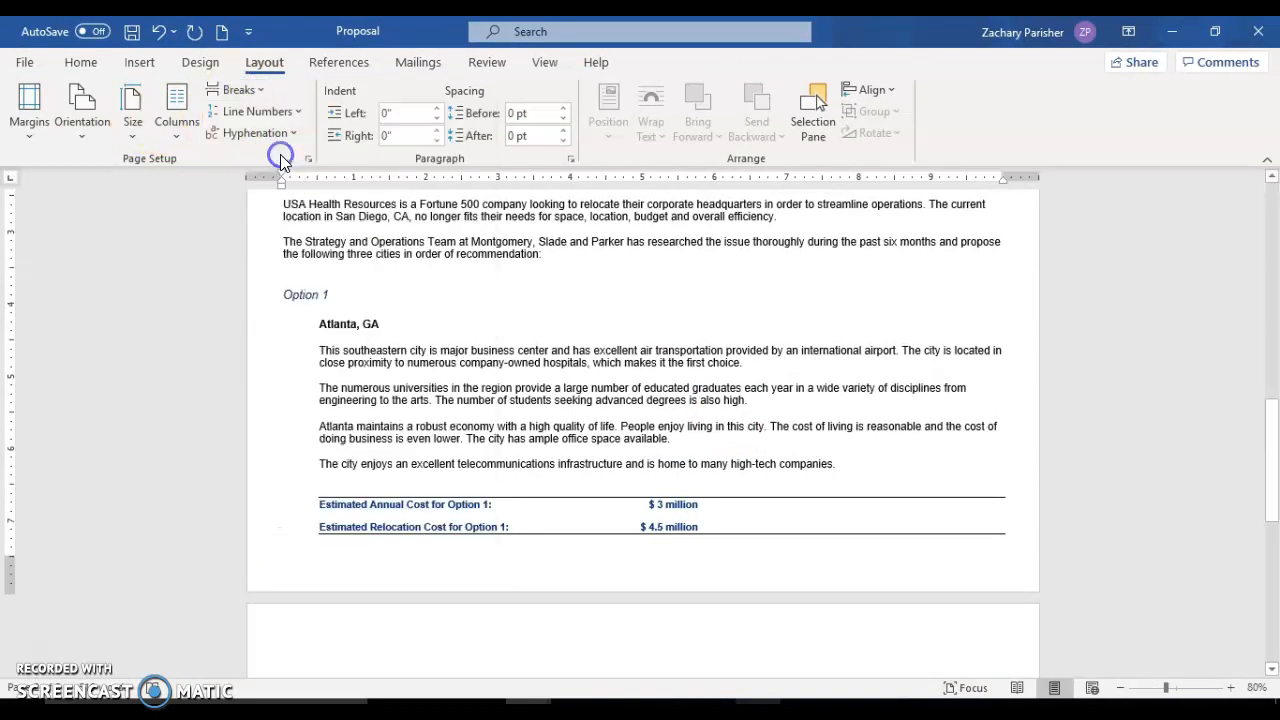
# Insert a page break before the "Option 2" heading so that this option starts on its own page
pyautogui.scroll(-3, 545, 445)
pyautogui.scroll(-5, 545, 445)
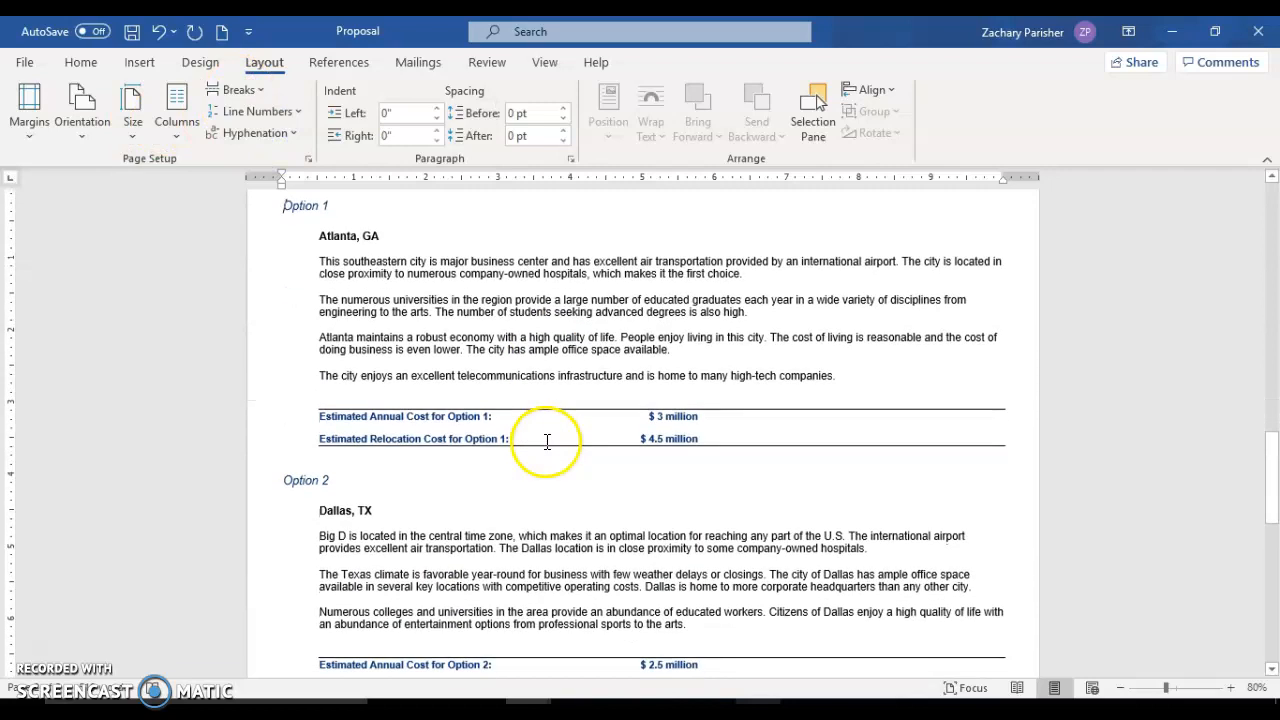
pyautogui.click(282, 418)
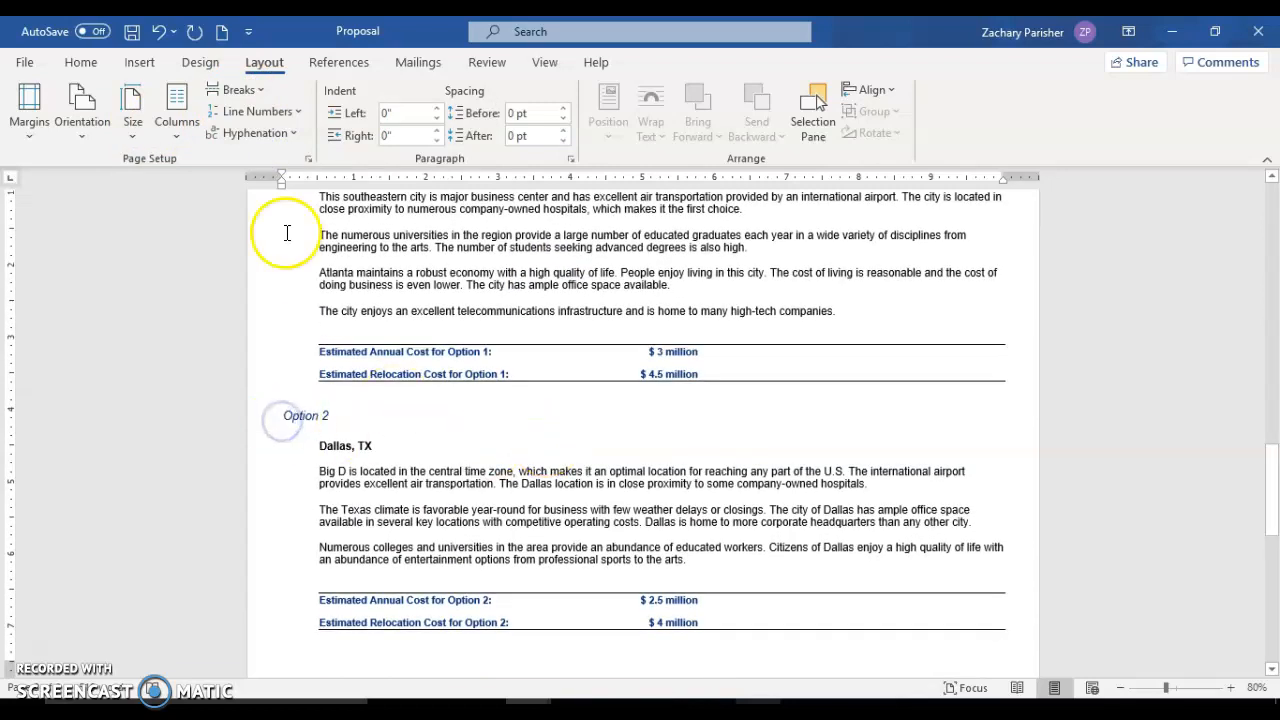
pyautogui.click(248, 89)
pyautogui.click(264, 150)
pyautogui.scroll(-10, 404, 410)
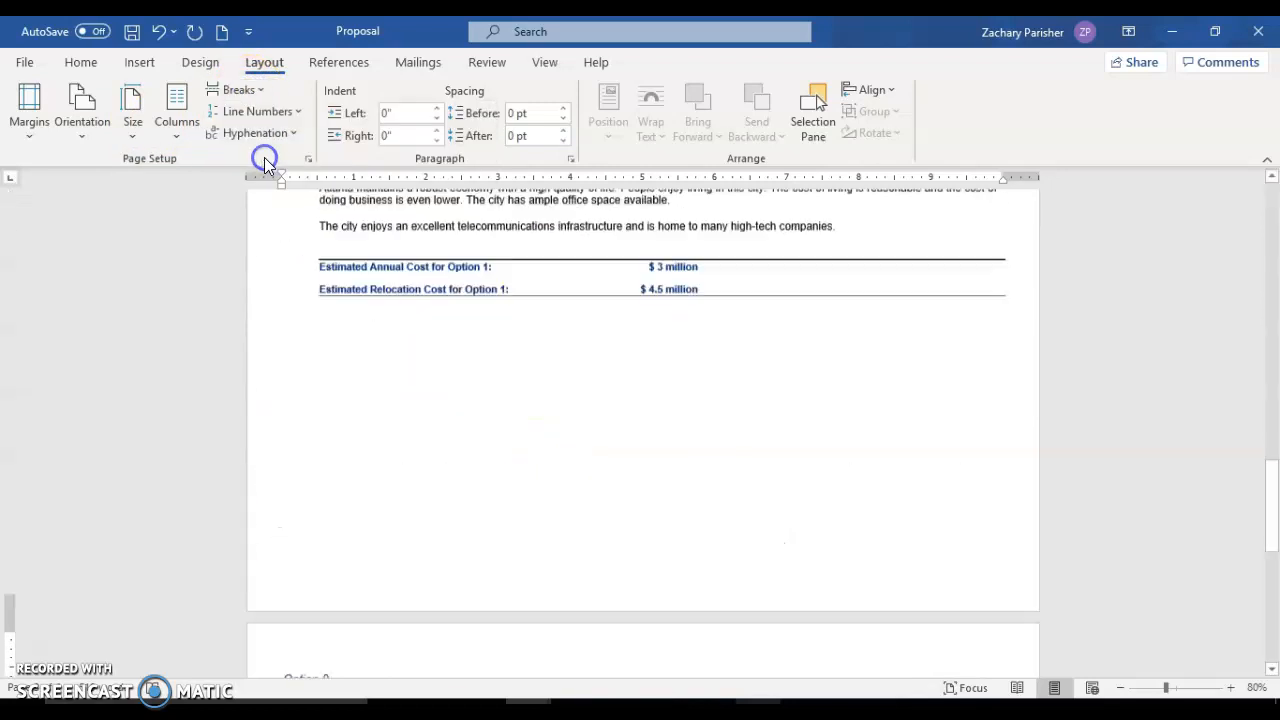
# Insert a page break before the next option's heading so that this option also starts on its own page
pyautogui.click(282, 365)
pyautogui.click(238, 89)
pyautogui.click(284, 152)
# Show the formatting marks and examine the page break between the Proposal Description text and the "Option 1" heading
pyautogui.scroll(20, 530, 367)
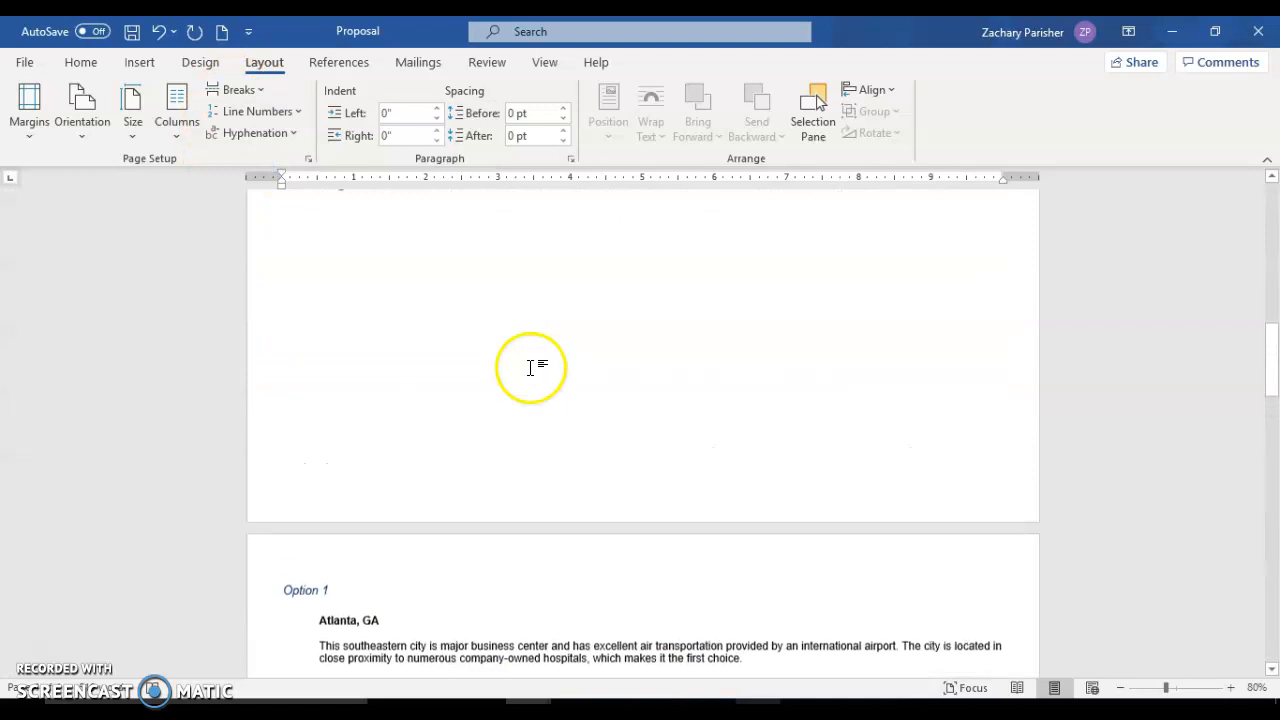
pyautogui.click(81, 62)
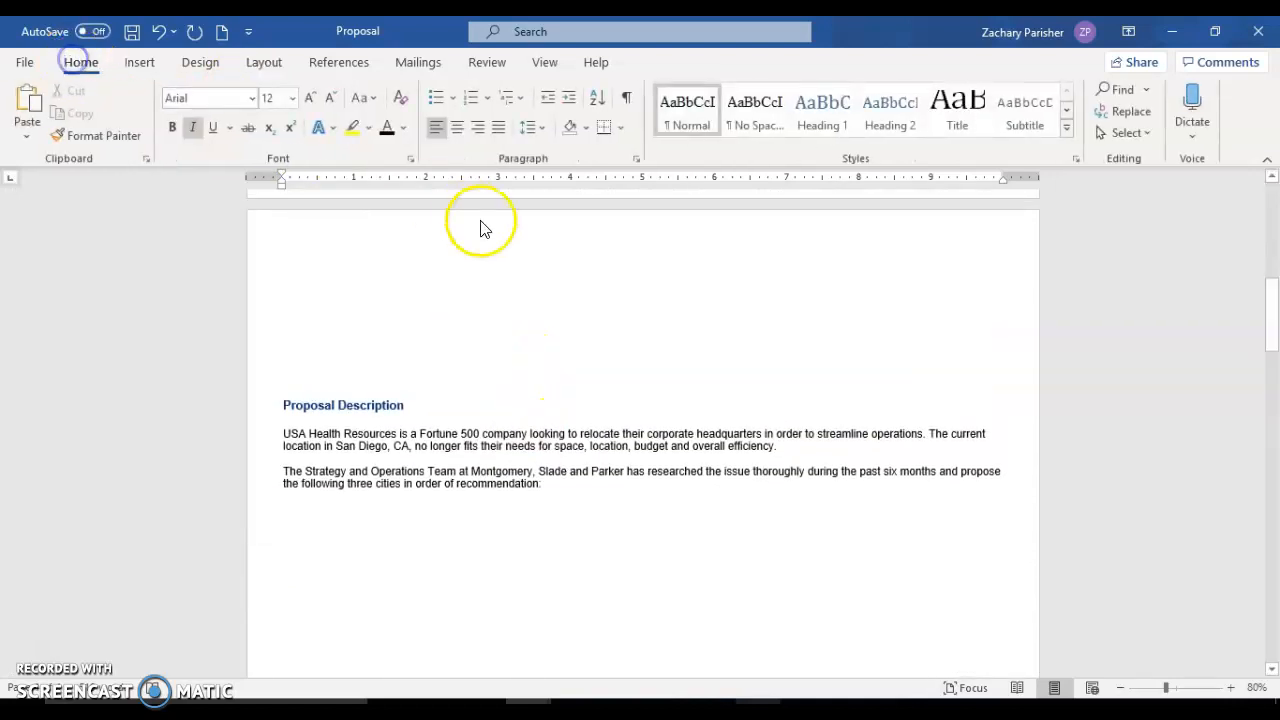
pyautogui.click(632, 100)
pyautogui.scroll(-5, 540, 474)
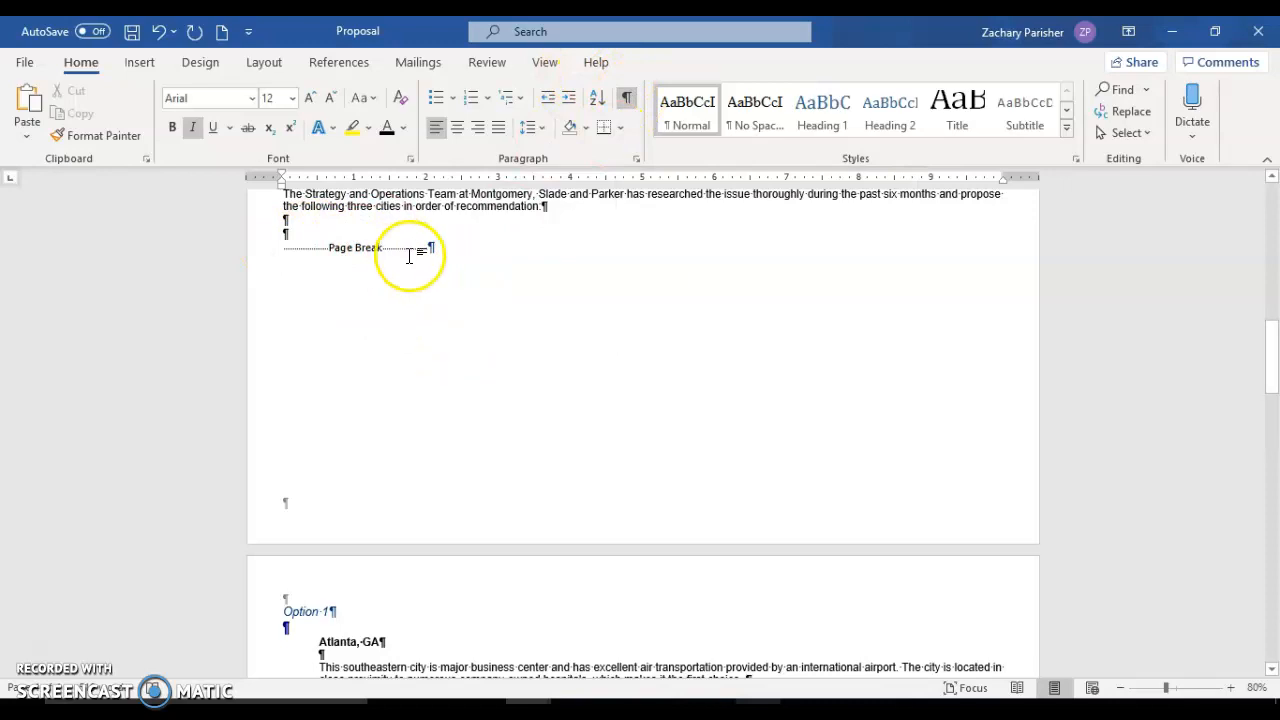
pyautogui.click(321, 221)
pyautogui.write('df')
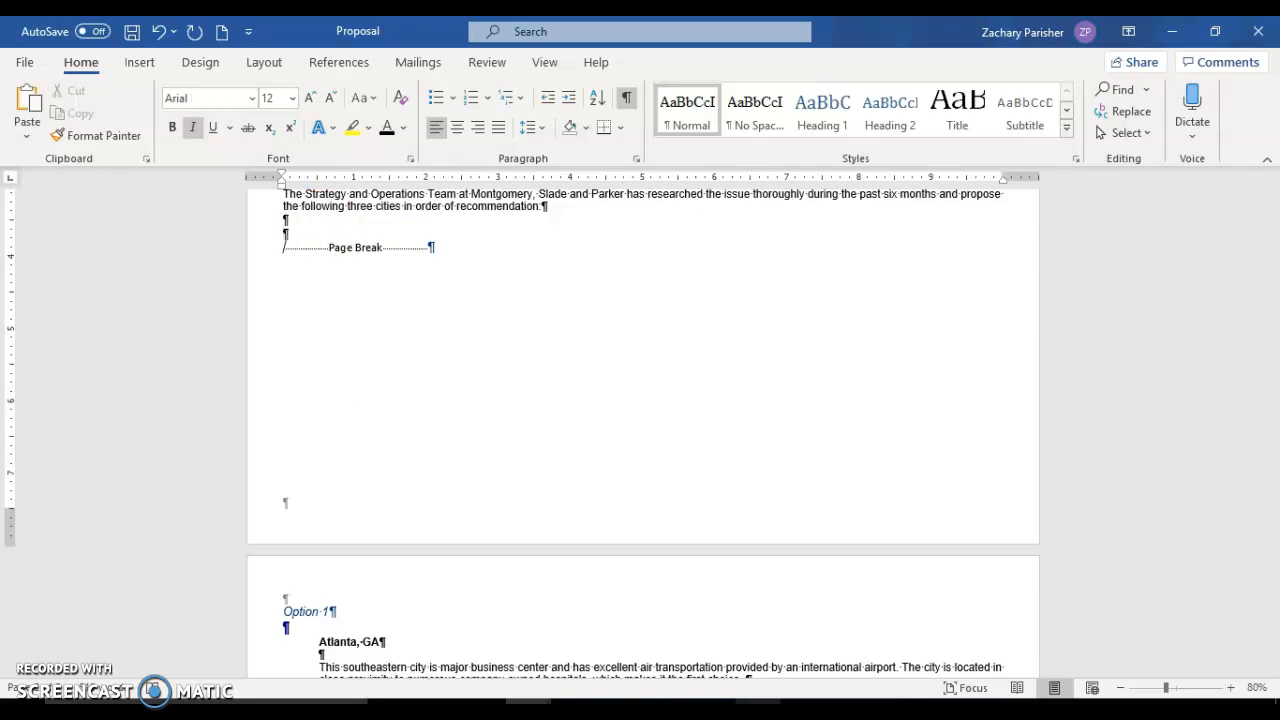
# Move the cursor line by line past the page breaks down to the Dallas text, and hide the formatting marks
pyautogui.click(285, 602)
pyautogui.press('Up')
pyautogui.press('Down')
pyautogui.press('Down')
pyautogui.press('Up')
pyautogui.press('Up')
pyautogui.press('Up')
pyautogui.press('Down')
pyautogui.press('Down')
pyautogui.press('Down')
pyautogui.press('Down')
pyautogui.press('Down')
pyautogui.press('Down')
pyautogui.press('Down')
pyautogui.press('Down')
pyautogui.press('Down')
pyautogui.press('Down')
pyautogui.press('Down')
pyautogui.press('Down')
pyautogui.press('Down')
pyautogui.press('Down')
pyautogui.press('Down')
pyautogui.press('Down')
pyautogui.press('Down')
pyautogui.press('Down')
pyautogui.press('Down')
pyautogui.press('Down')
pyautogui.press('Down')
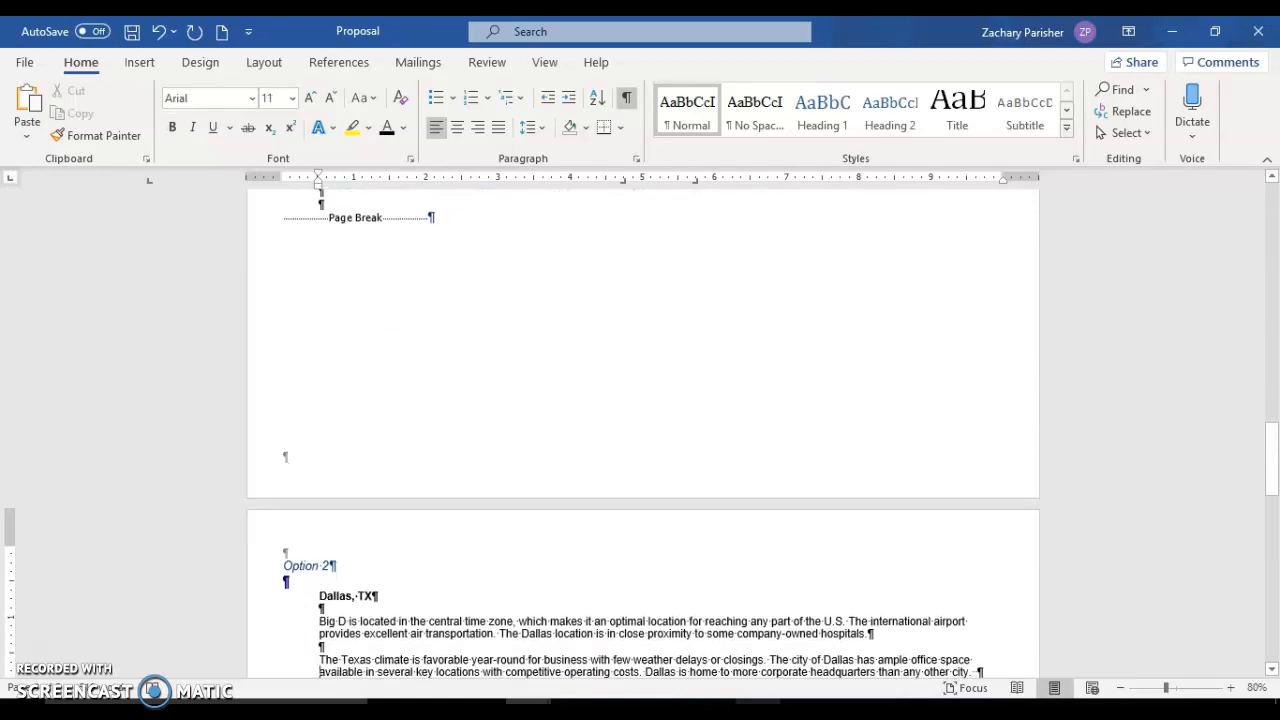
pyautogui.click(625, 98)
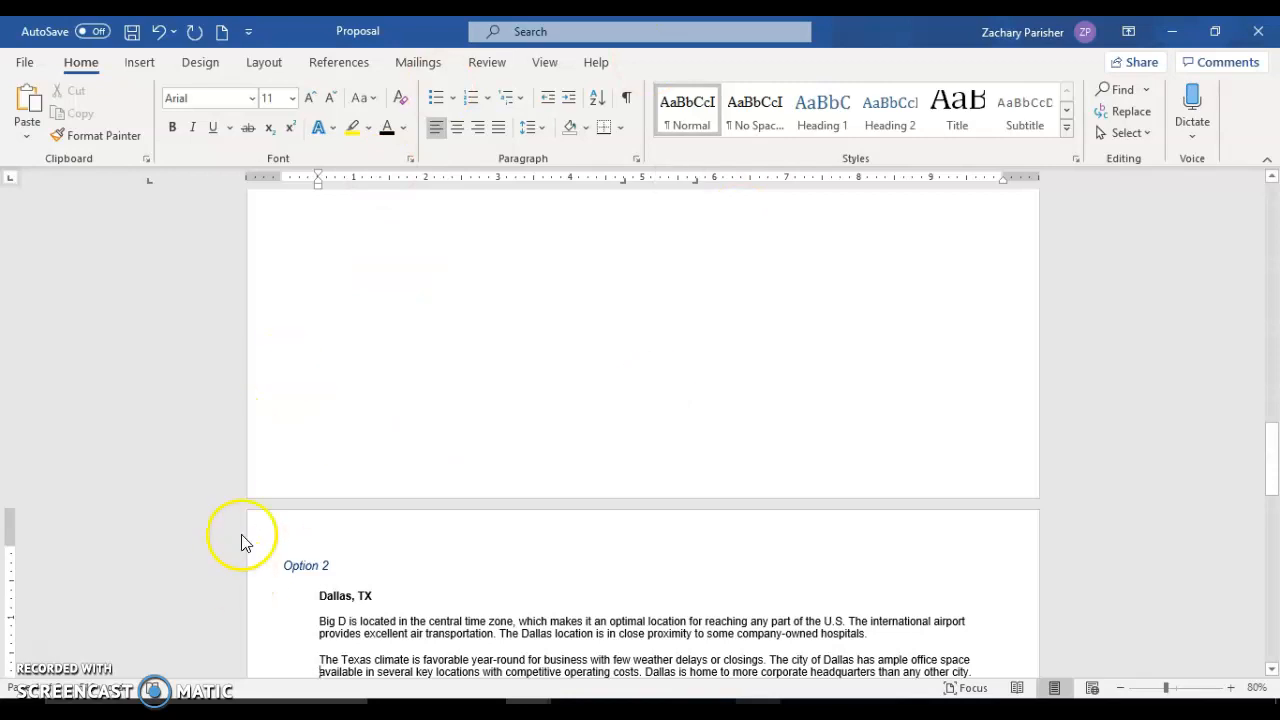
# Switch to the Checking document and format the whole document in two equal-width columns with 0.3" spacing and a line between
pyautogui.click(1171, 31)
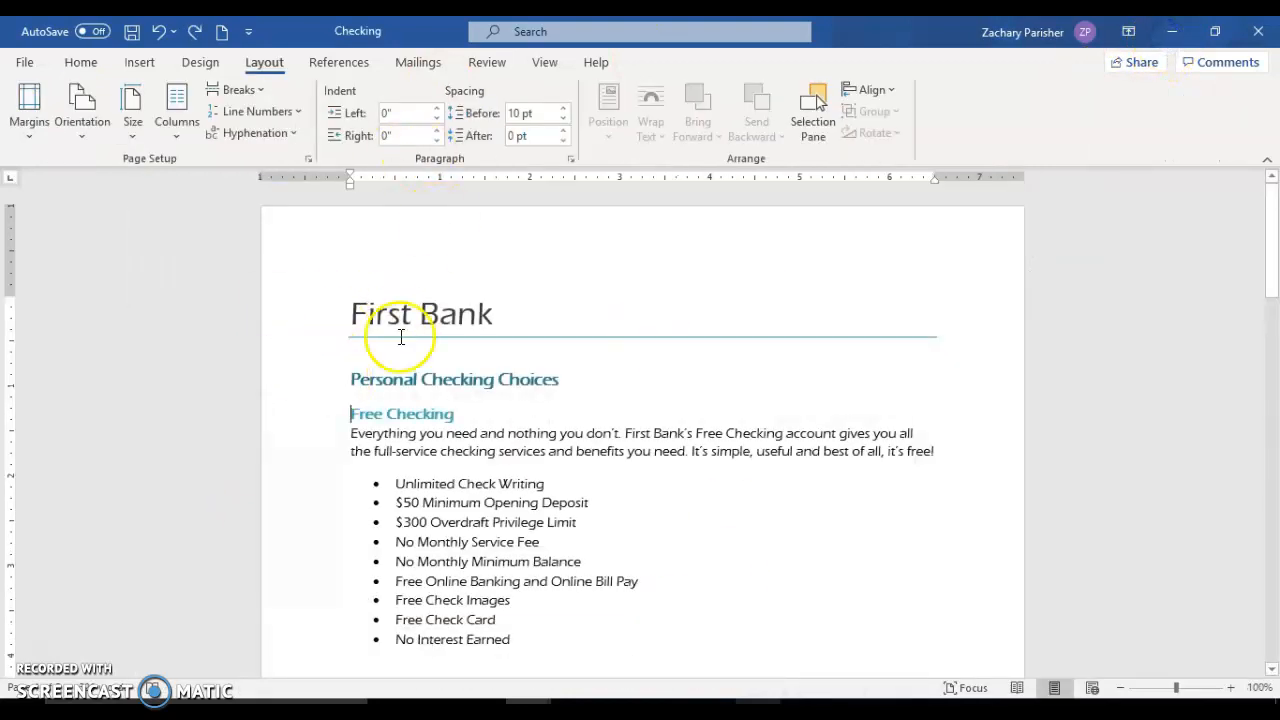
pyautogui.scroll(-4, 877, 389)
pyautogui.scroll(3, 800, 330)
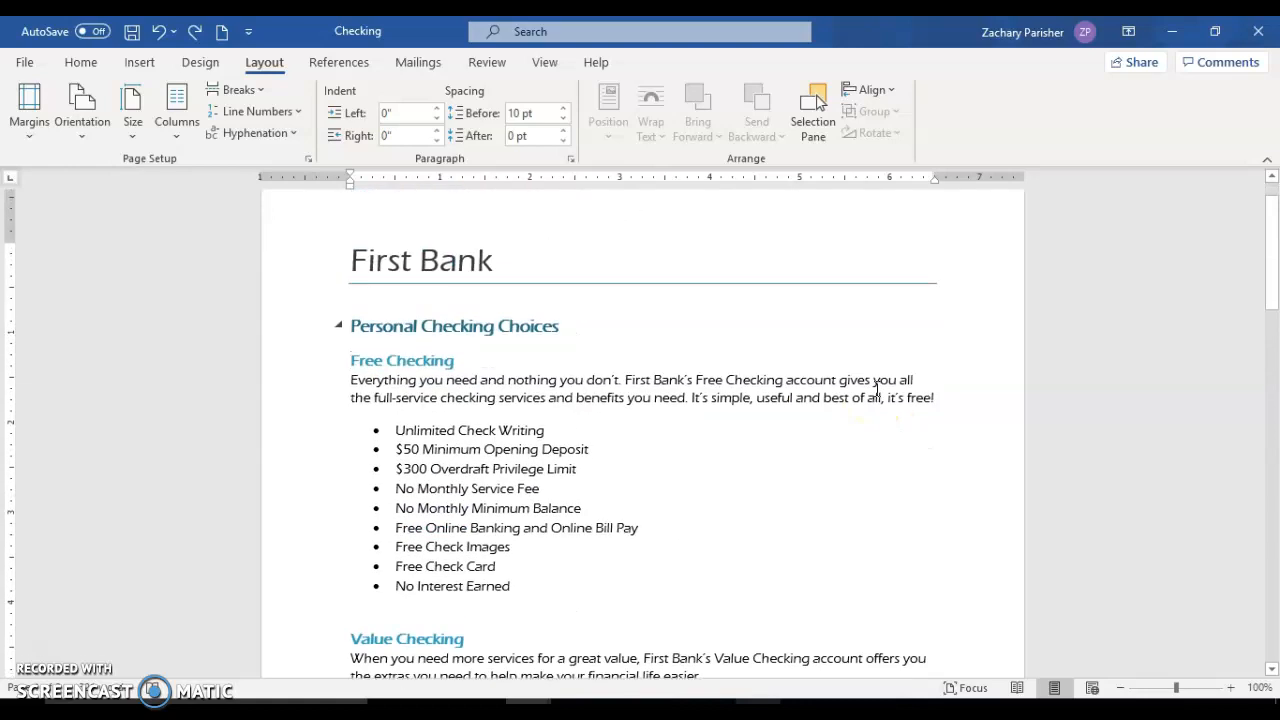
pyautogui.click(187, 130)
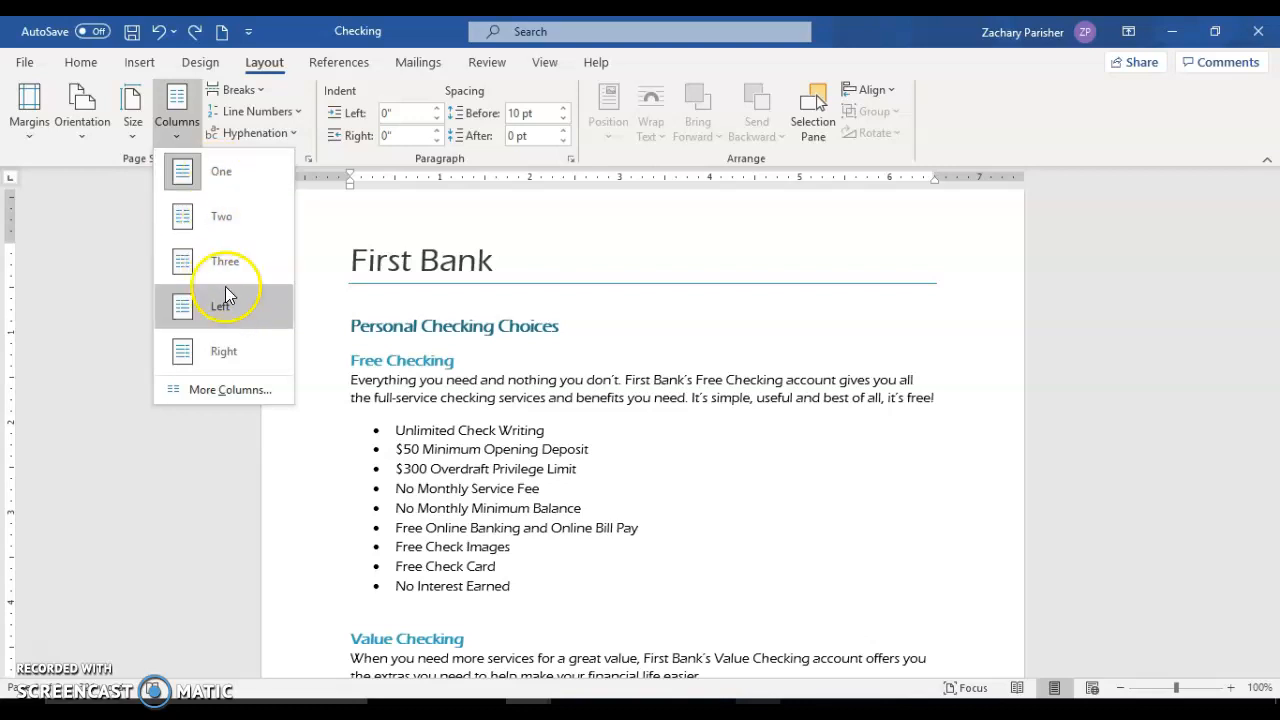
pyautogui.click(223, 391)
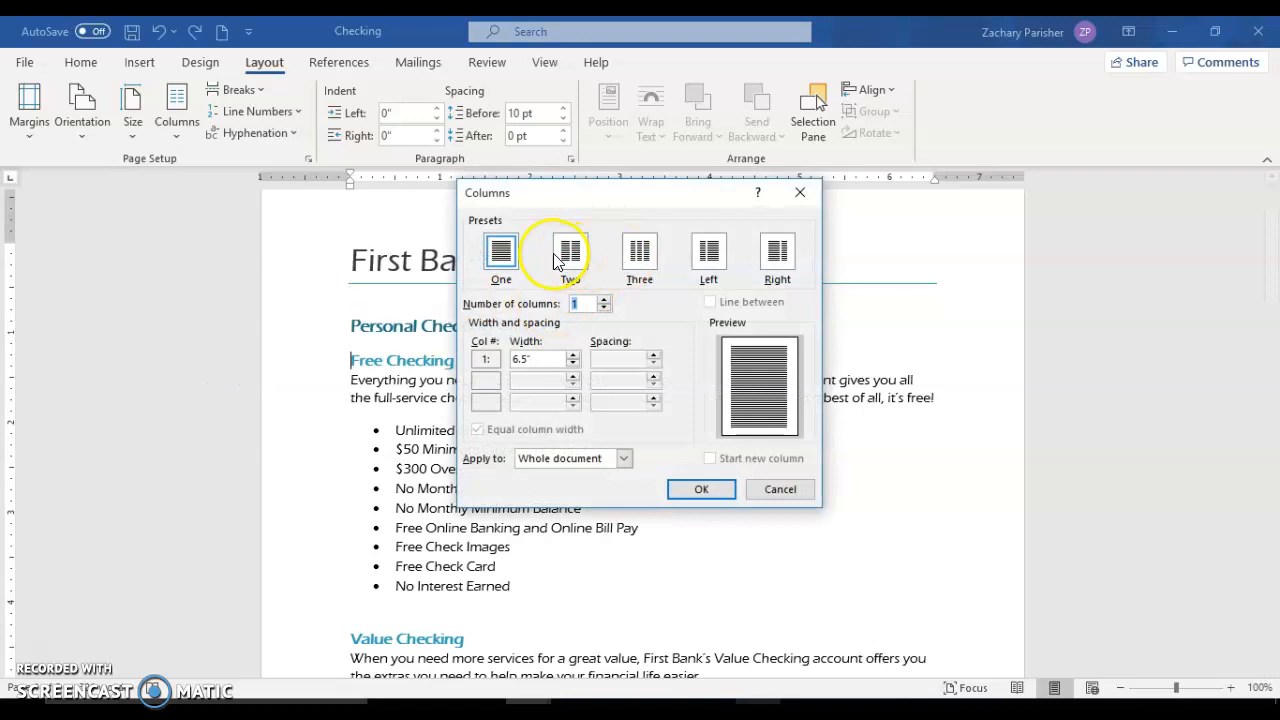
pyautogui.click(572, 255)
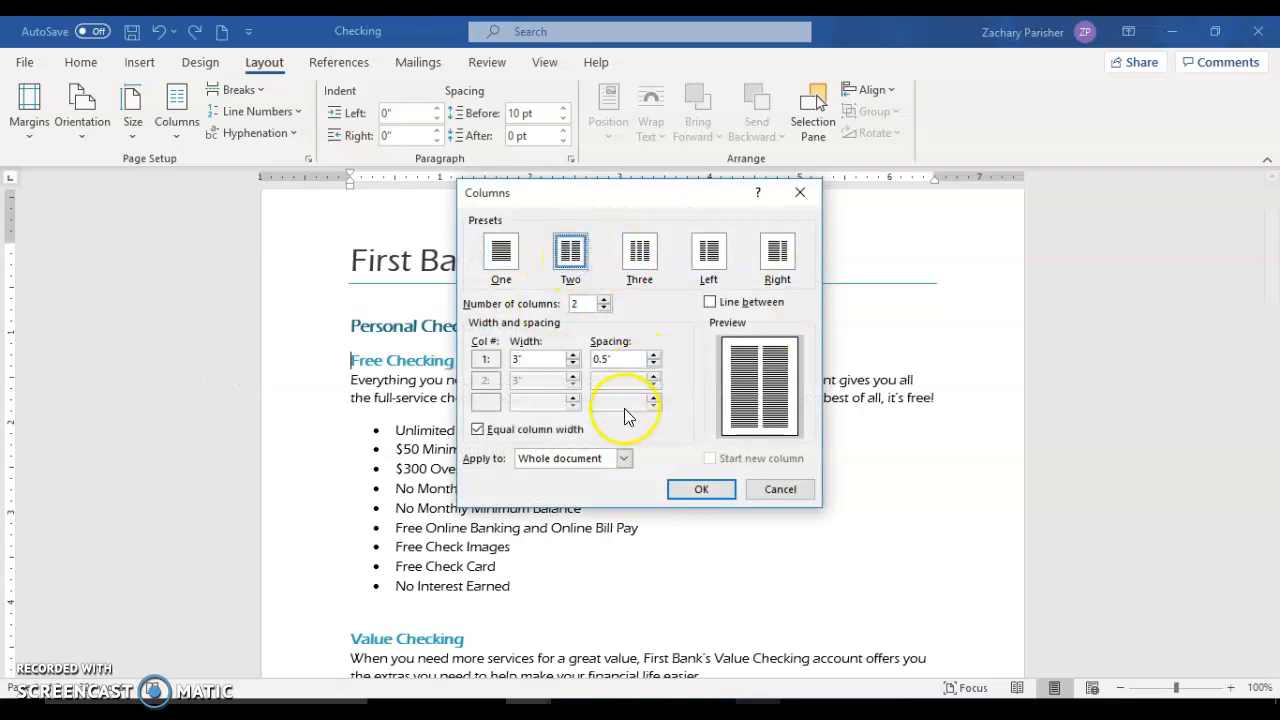
pyautogui.click(478, 429)
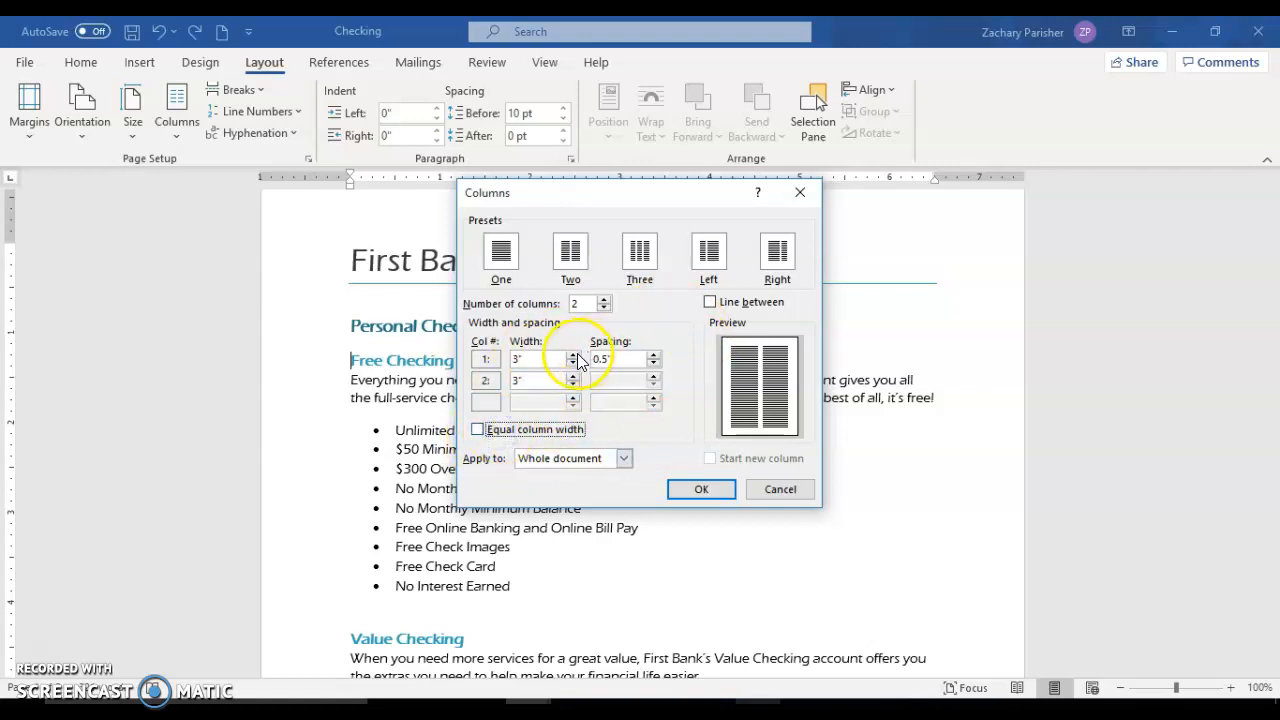
pyautogui.click(533, 433)
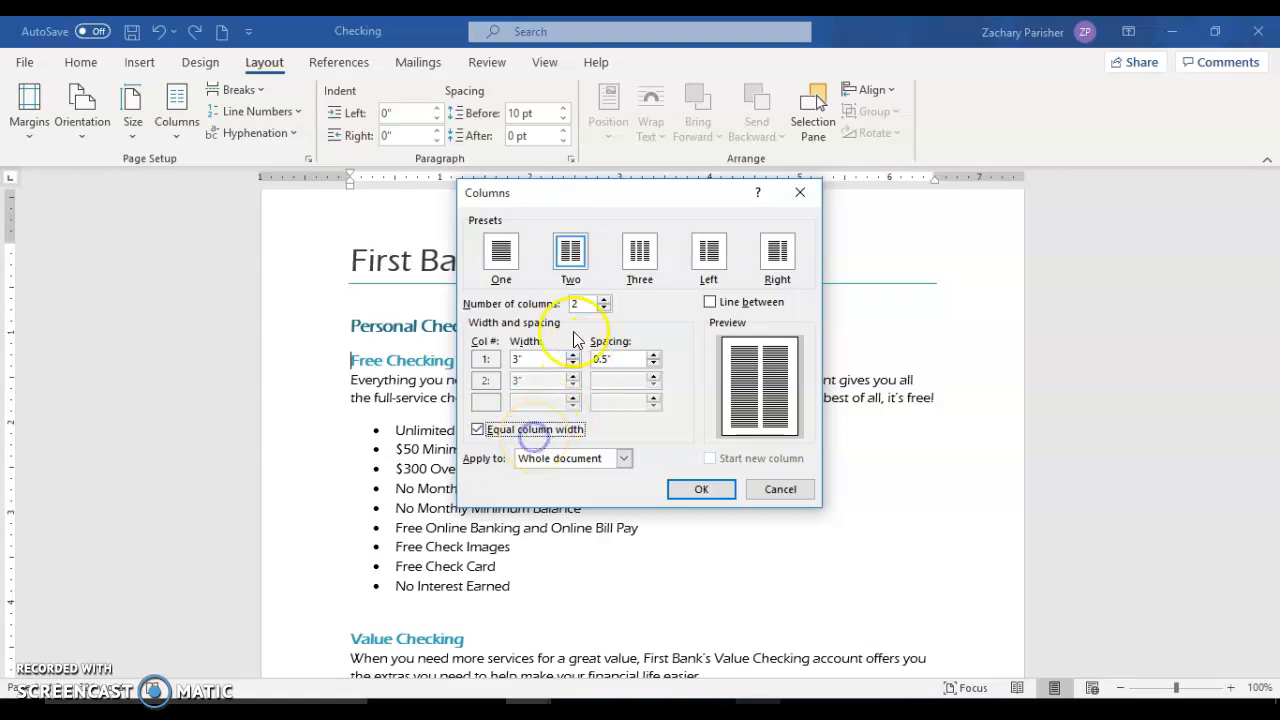
pyautogui.click(652, 363)
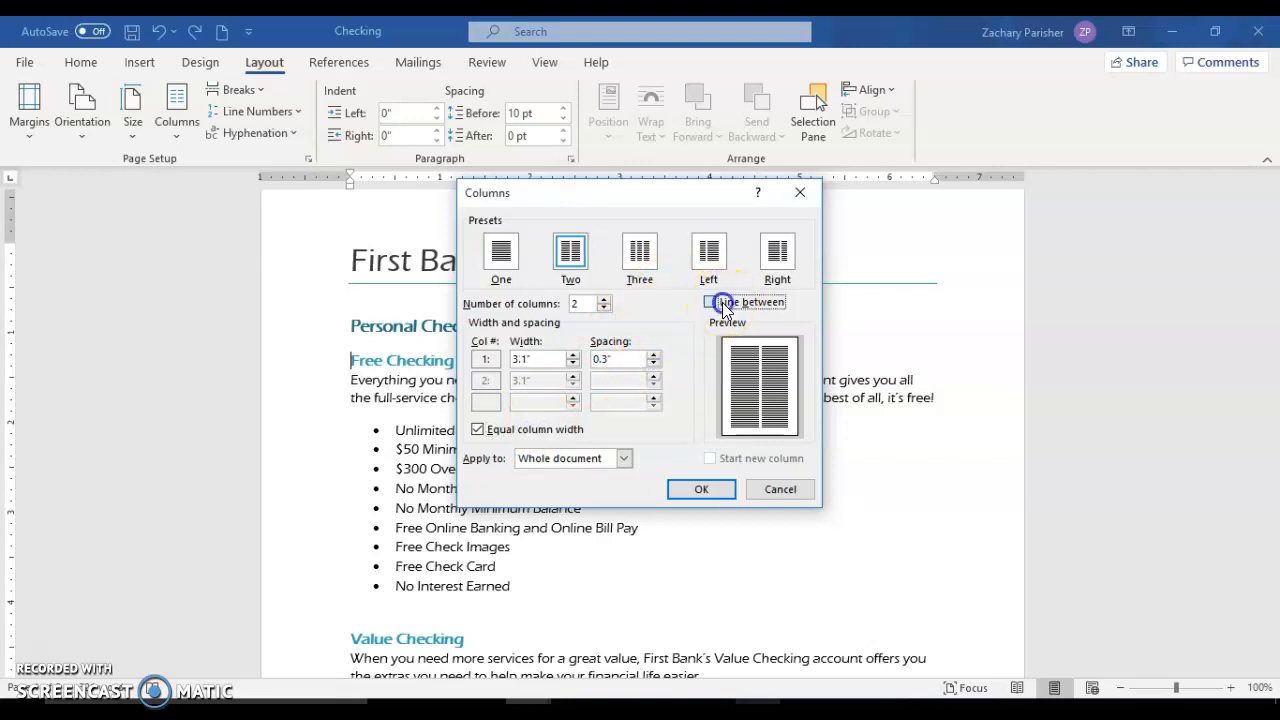
pyautogui.click(702, 489)
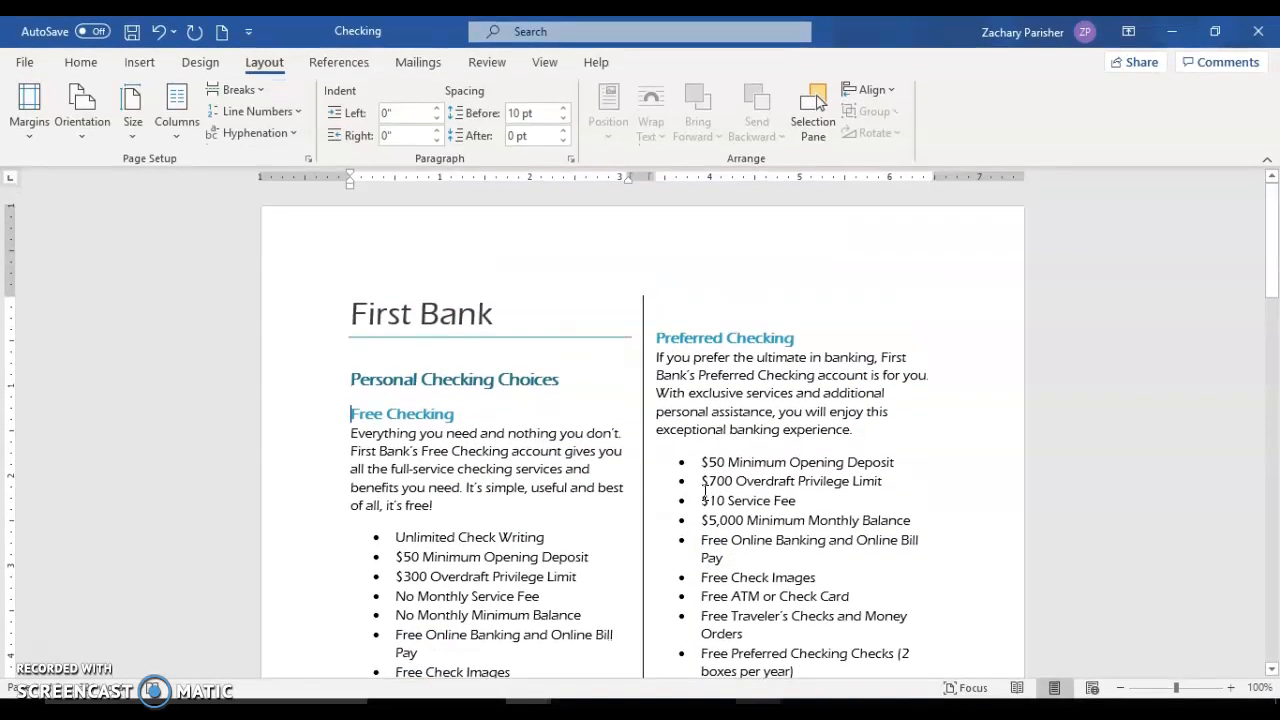
# Review how the columns flow across the pages and set the Checking document's paper size to Legal, 8.5" x 14"
pyautogui.scroll(-6, 705, 493)
pyautogui.scroll(-10, 705, 493)
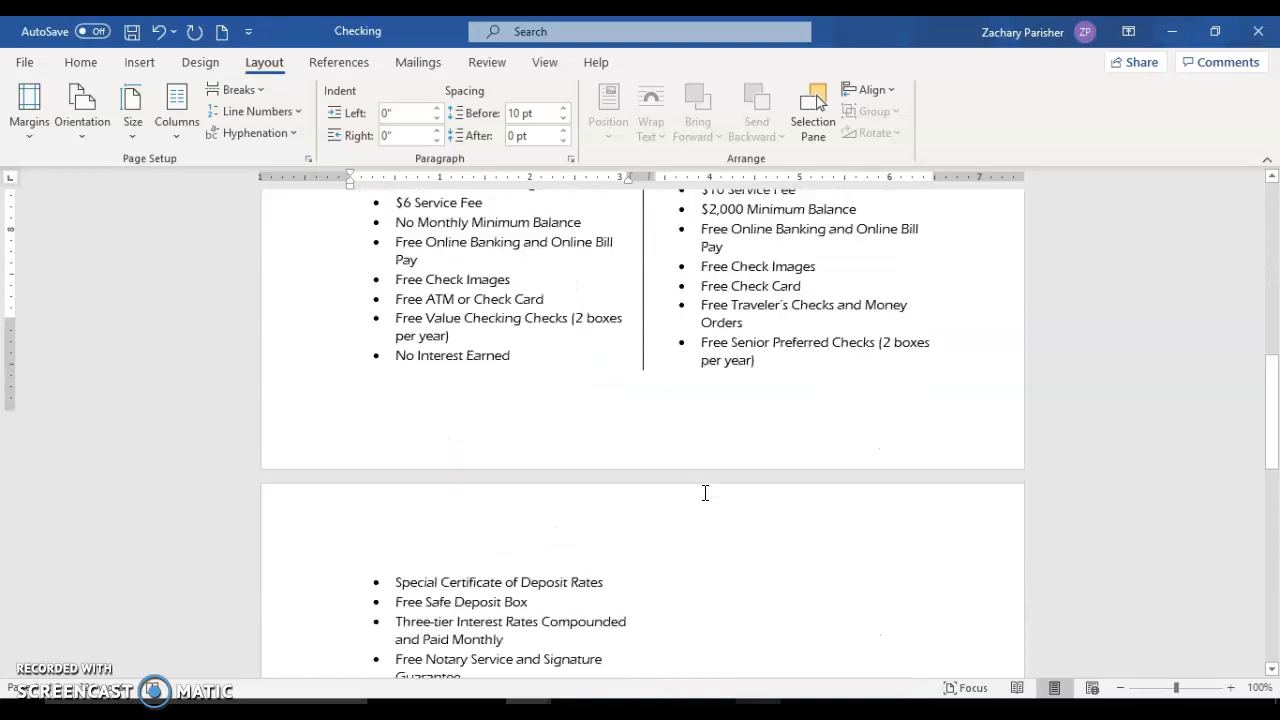
pyautogui.scroll(6, 705, 493)
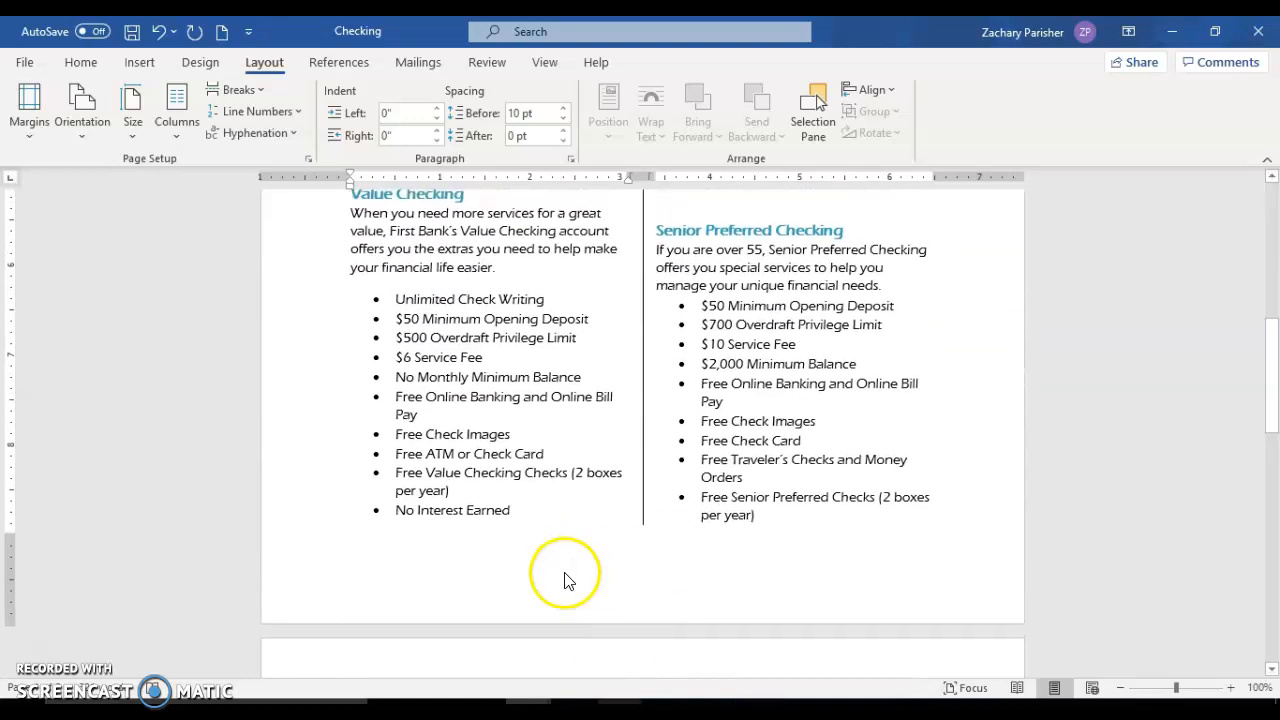
pyautogui.scroll(-3, 539, 657)
pyautogui.scroll(-2, 539, 657)
pyautogui.scroll(9, 539, 657)
pyautogui.scroll(6, 539, 657)
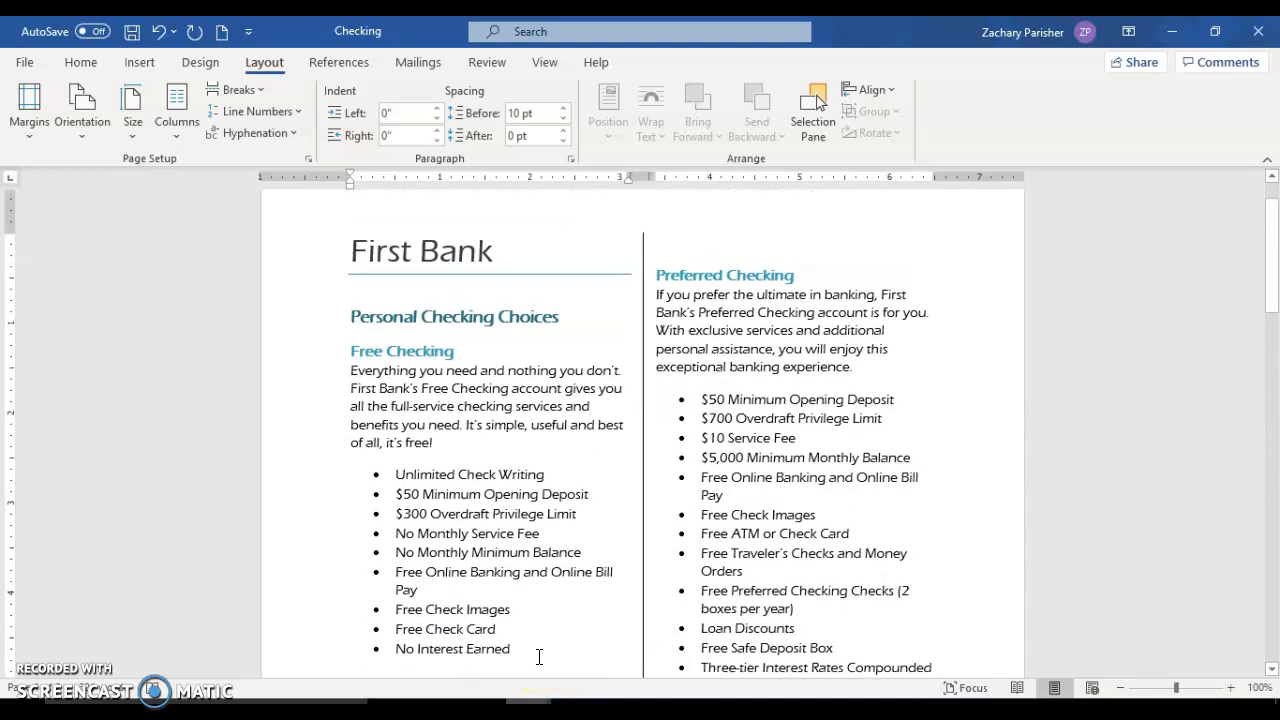
pyautogui.click(132, 110)
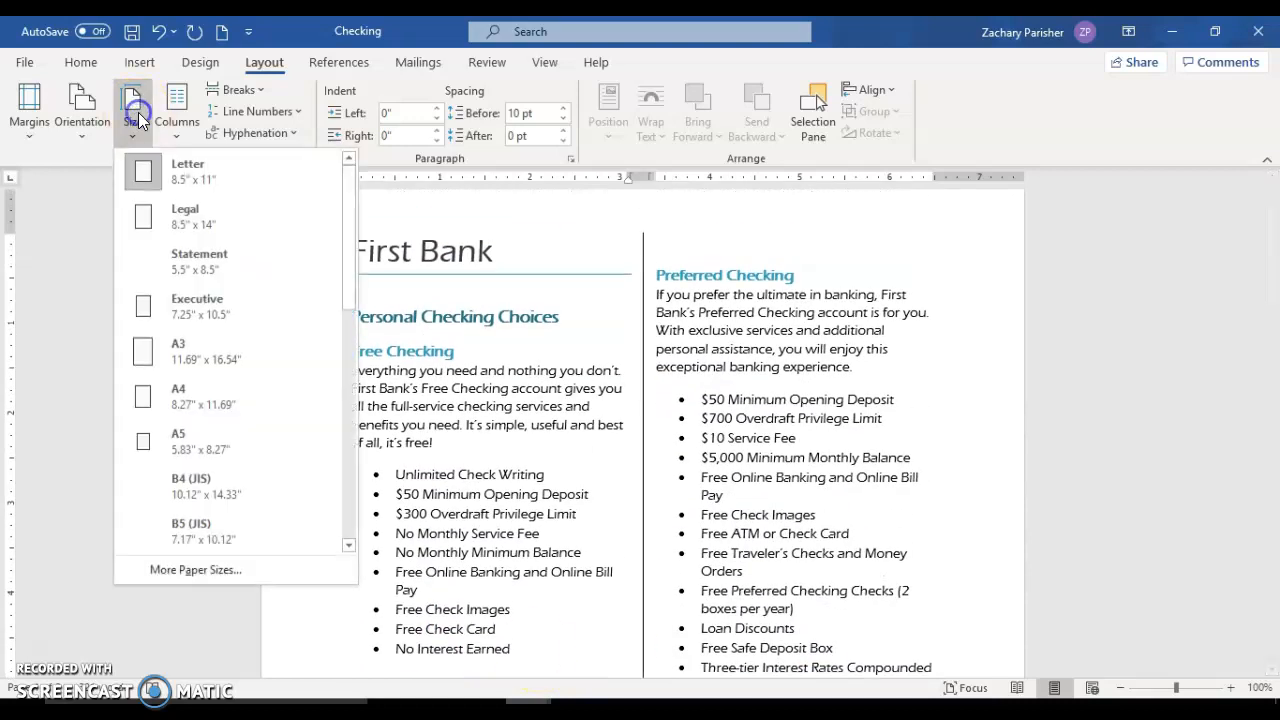
pyautogui.click(180, 230)
# Insert a column break before the "Preferred Checking" heading and review the resulting two-column layout
pyautogui.scroll(-12, 543, 409)
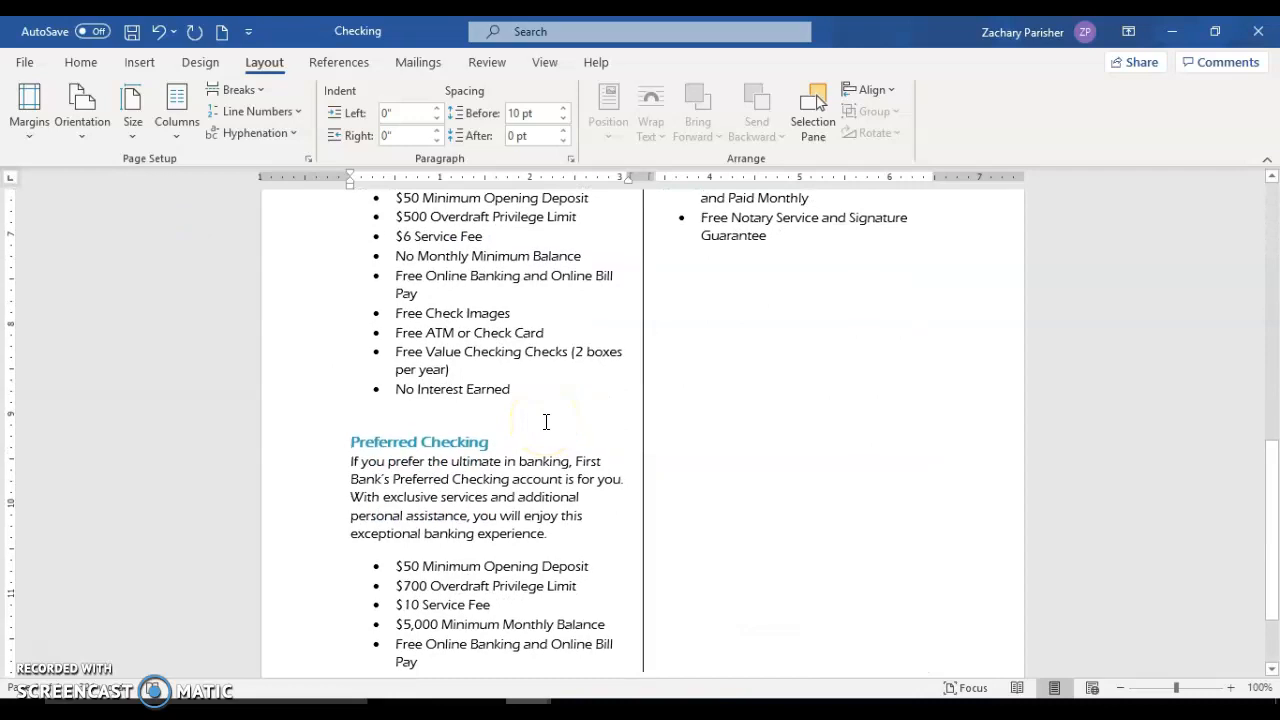
pyautogui.scroll(4, 546, 423)
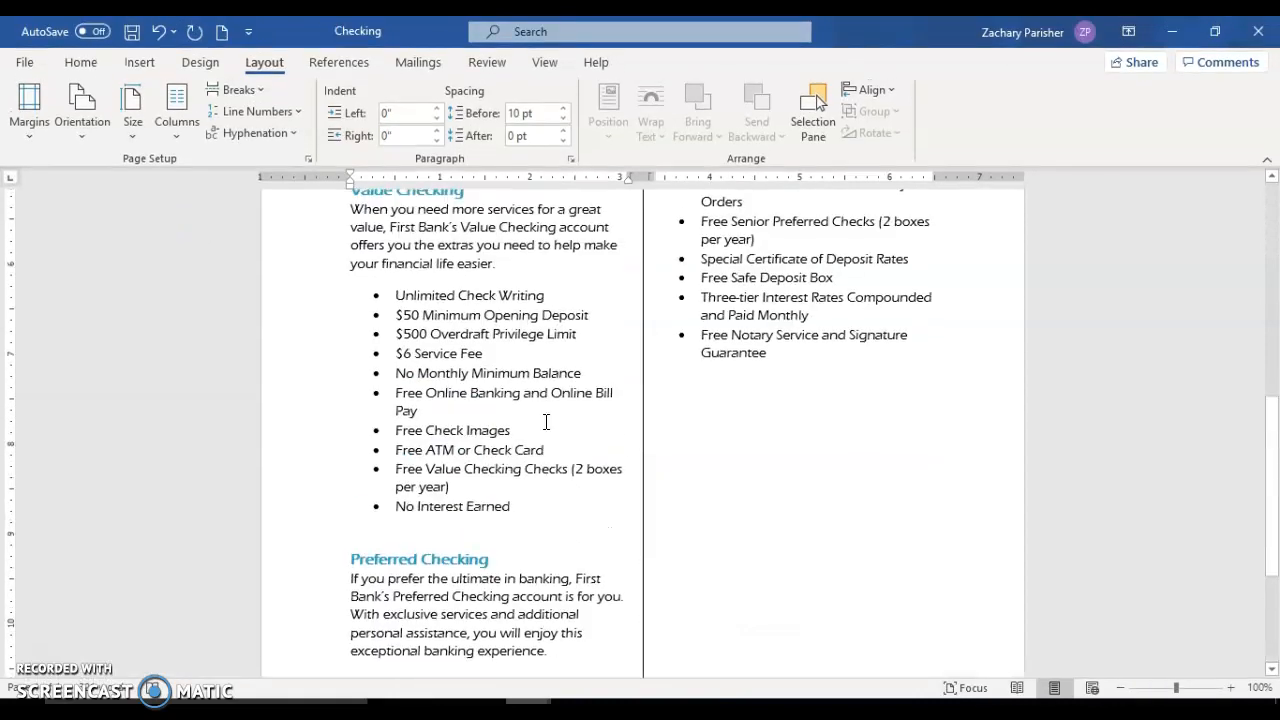
pyautogui.click(353, 534)
pyautogui.click(351, 551)
pyautogui.click(252, 88)
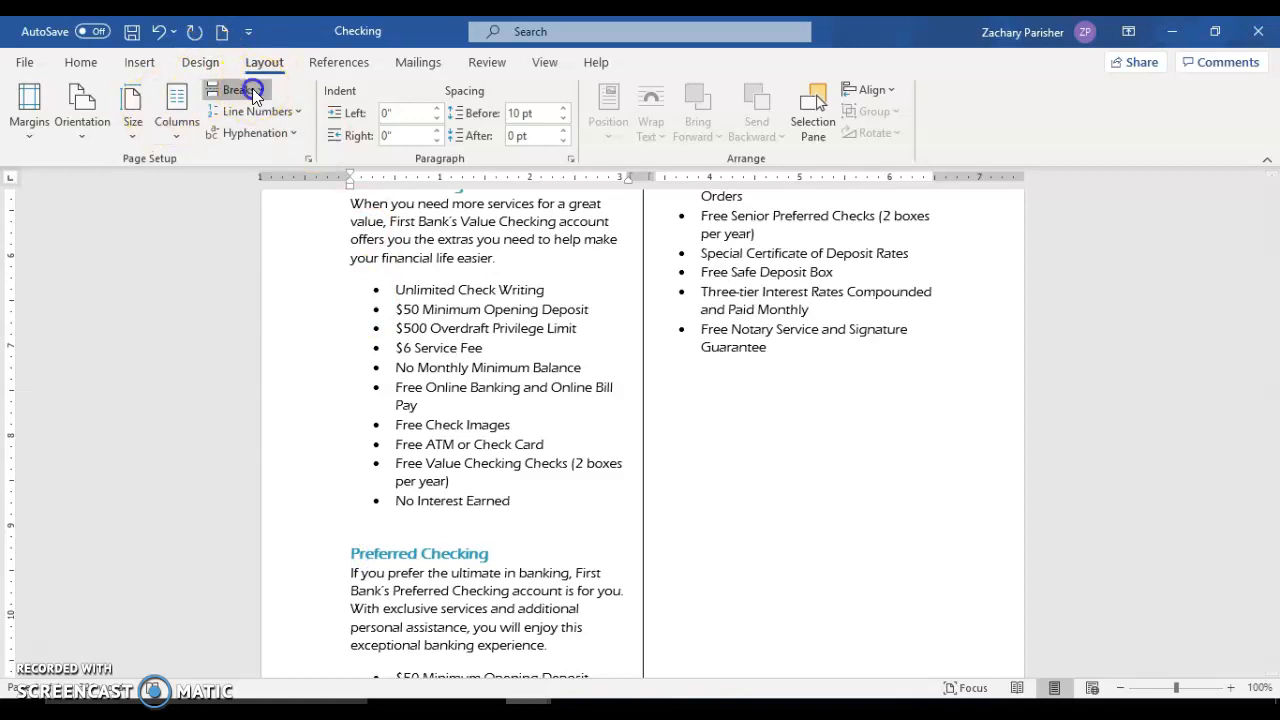
pyautogui.click(277, 223)
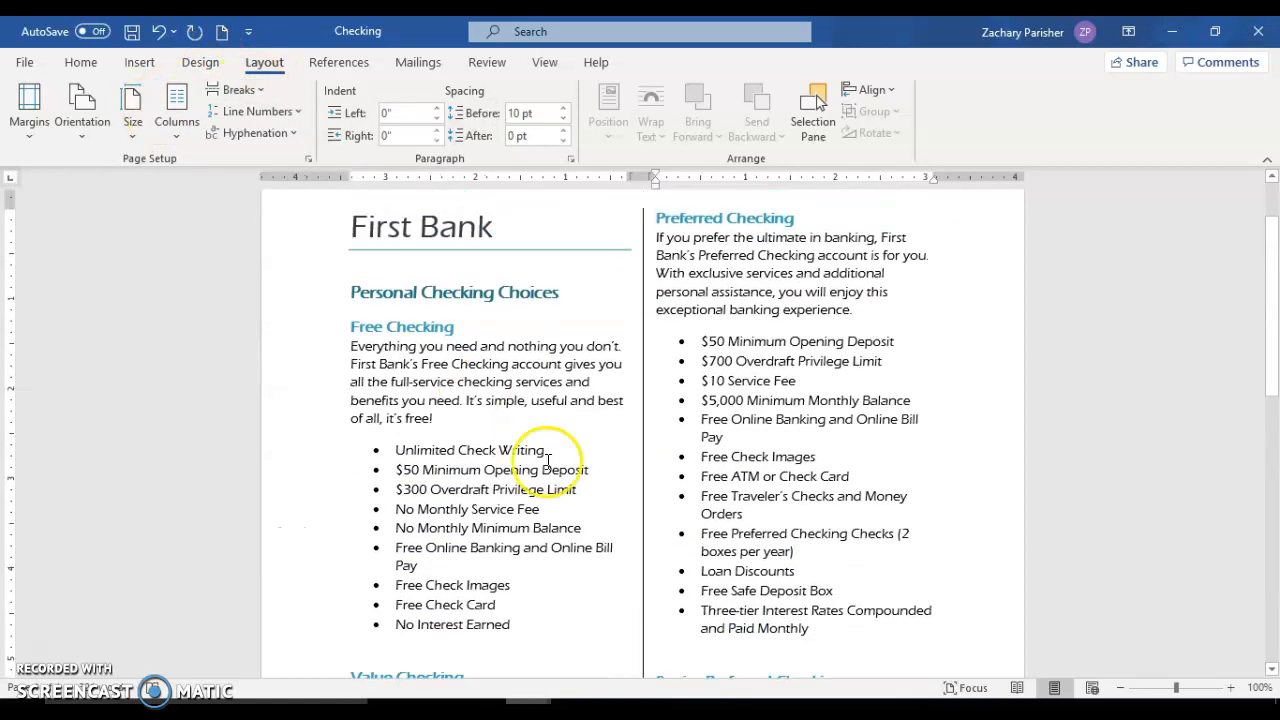
pyautogui.scroll(-12, 548, 462)
pyautogui.scroll(4, 548, 463)
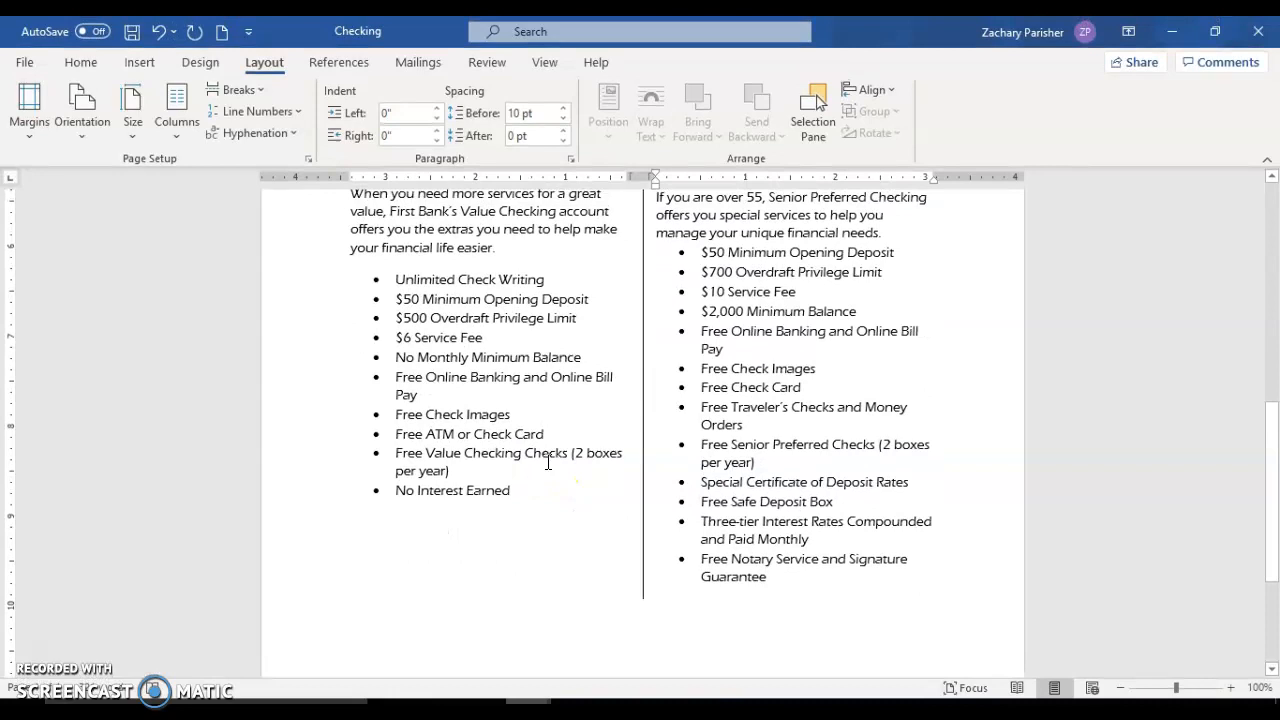
pyautogui.scroll(5, 548, 462)
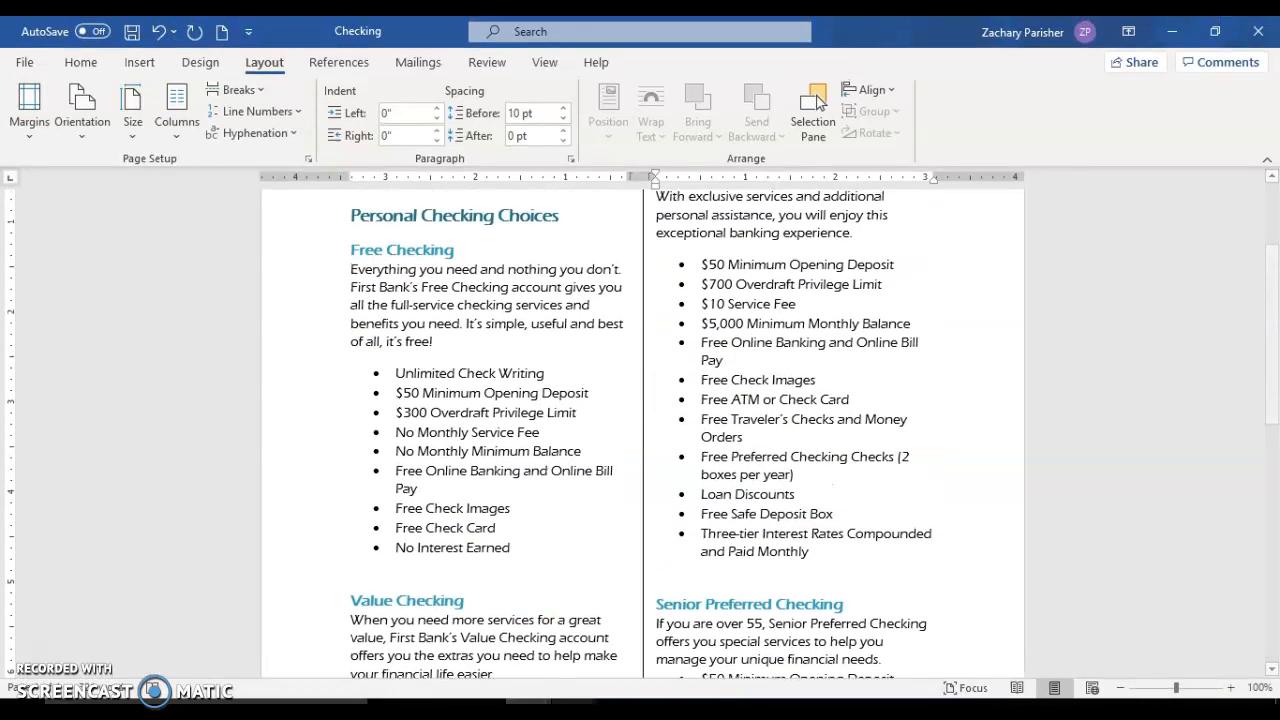
pyautogui.scroll(3, 651, 490)
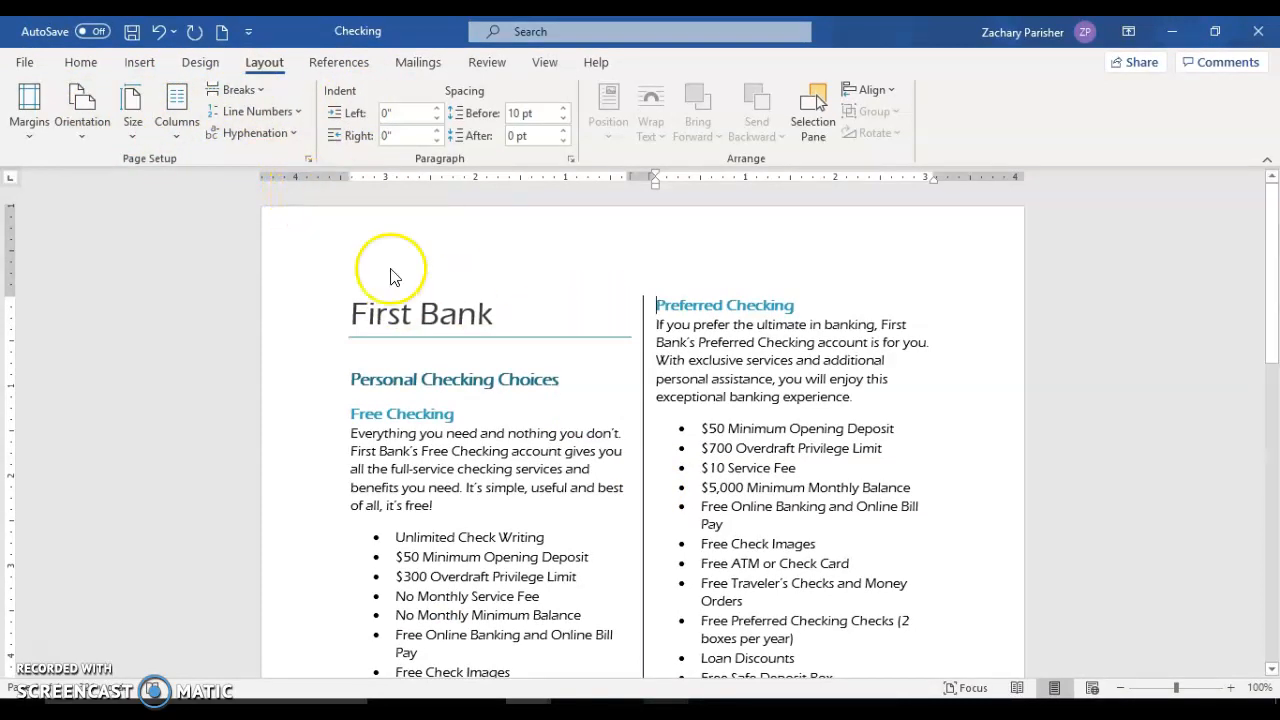
pyautogui.scroll(-5, 648, 503)
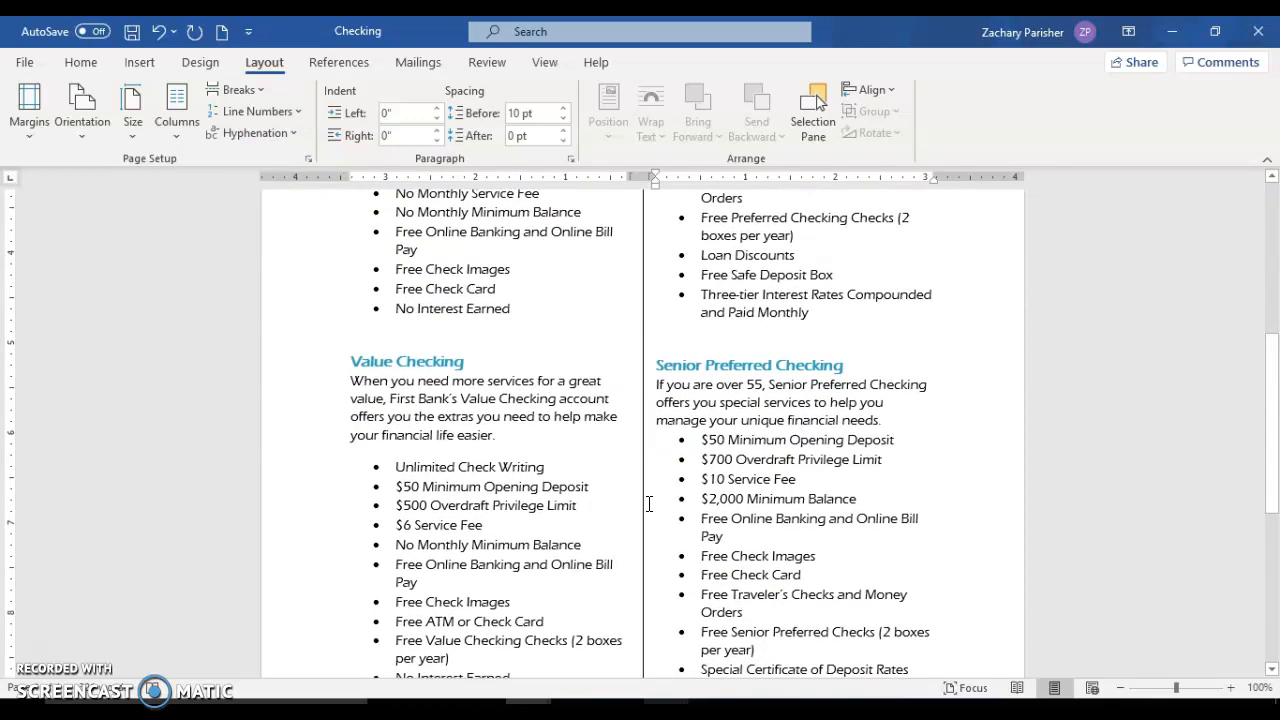
# Switch to the Layout document and lengthen the text box containing the relocation text to about 7.07"
pyautogui.hotkey('alt', 'Tab')
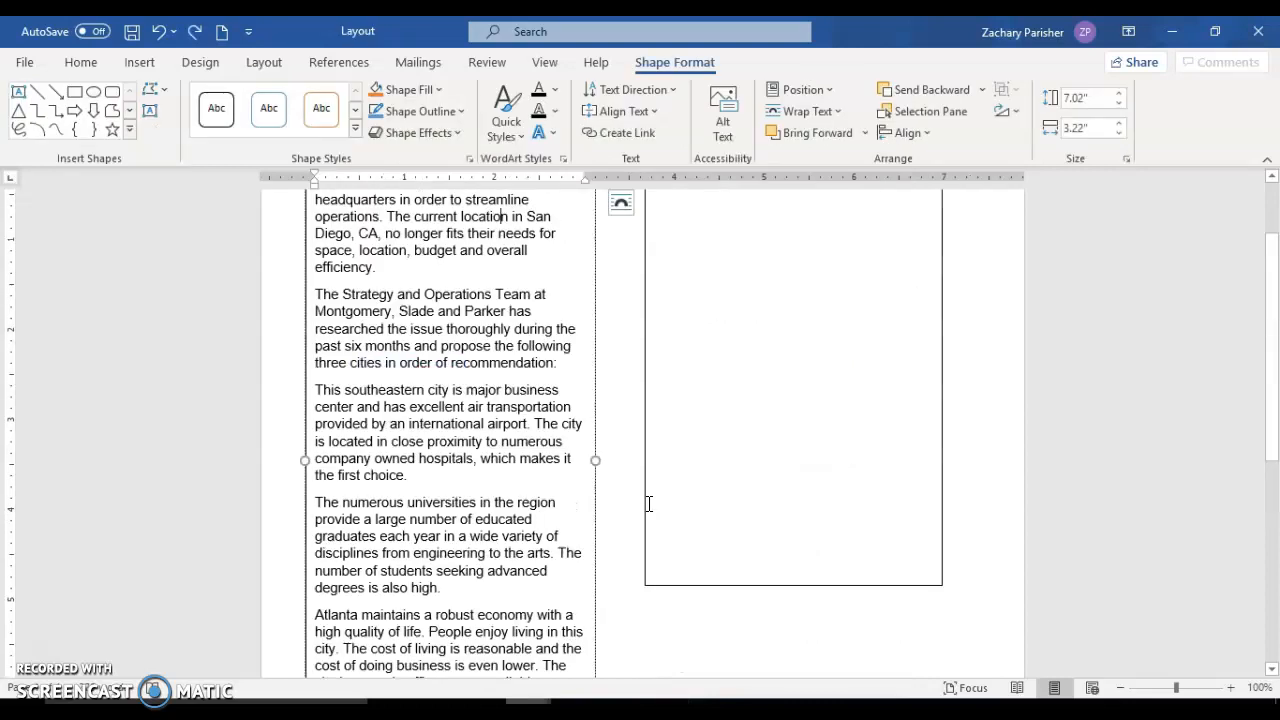
pyautogui.scroll(2, 648, 503)
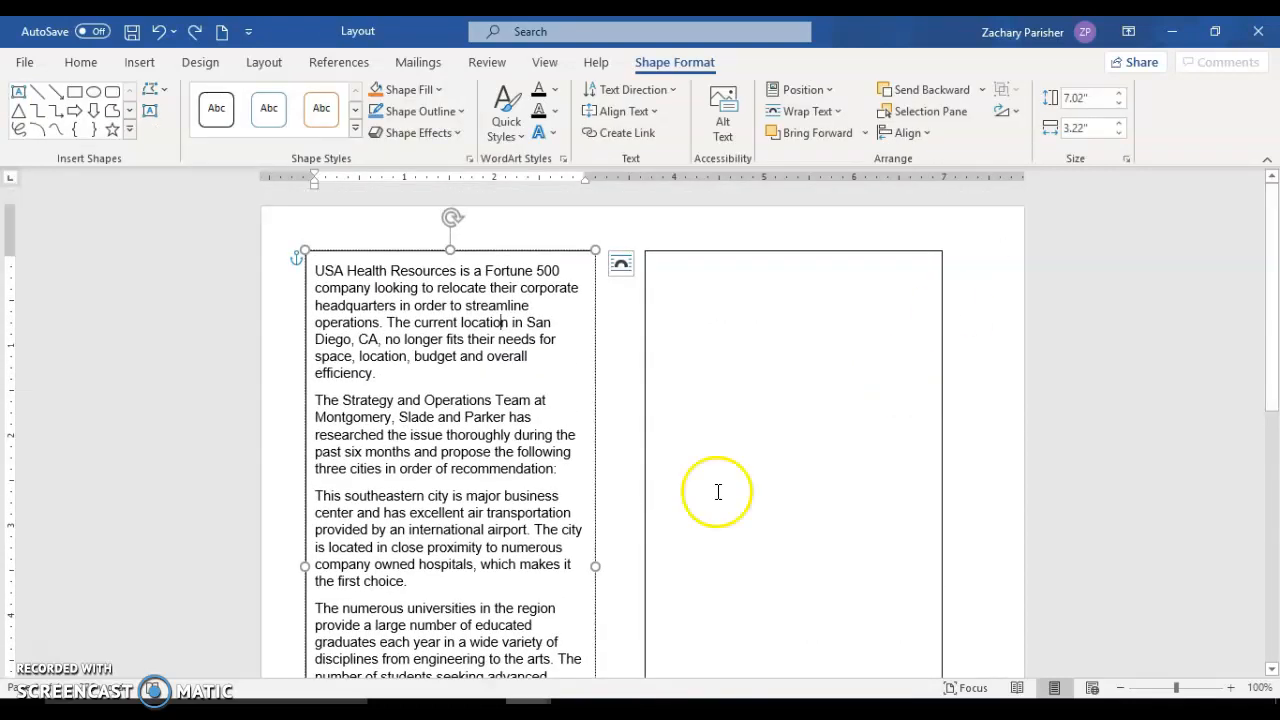
pyautogui.moveTo(1276, 262); pyautogui.dragTo(1260, 426)
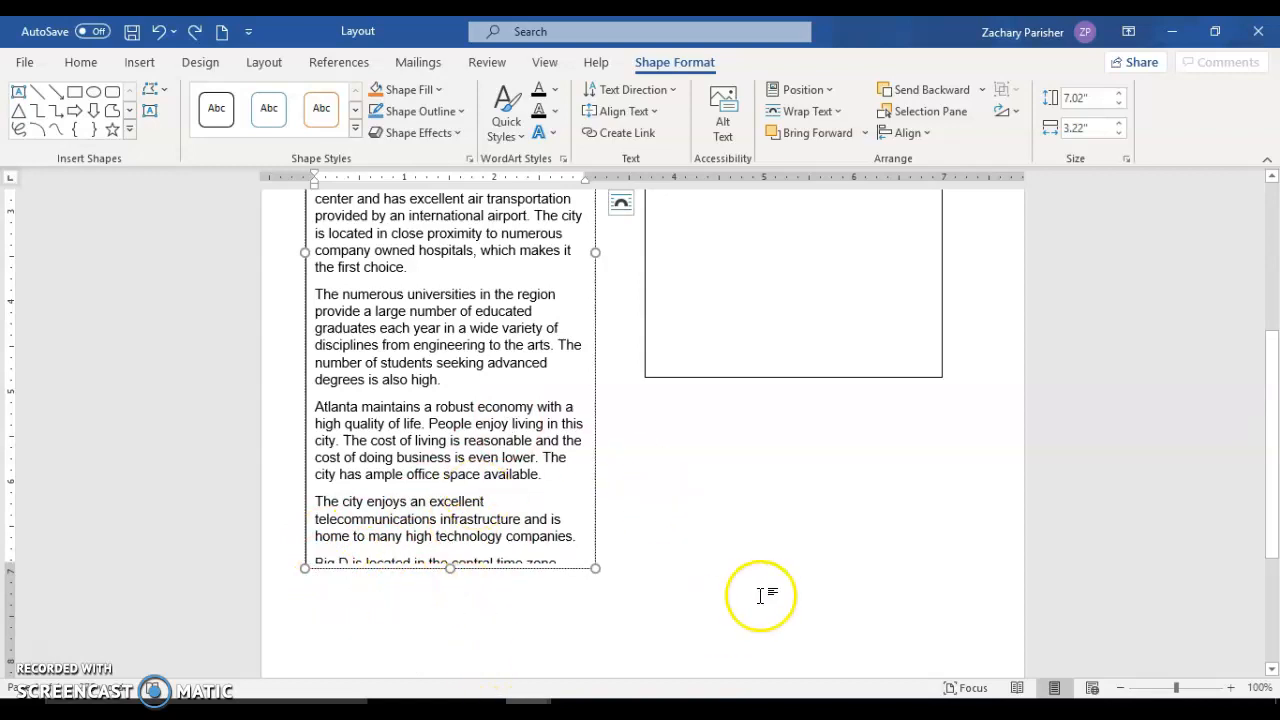
pyautogui.moveTo(1274, 483); pyautogui.dragTo(1269, 611)
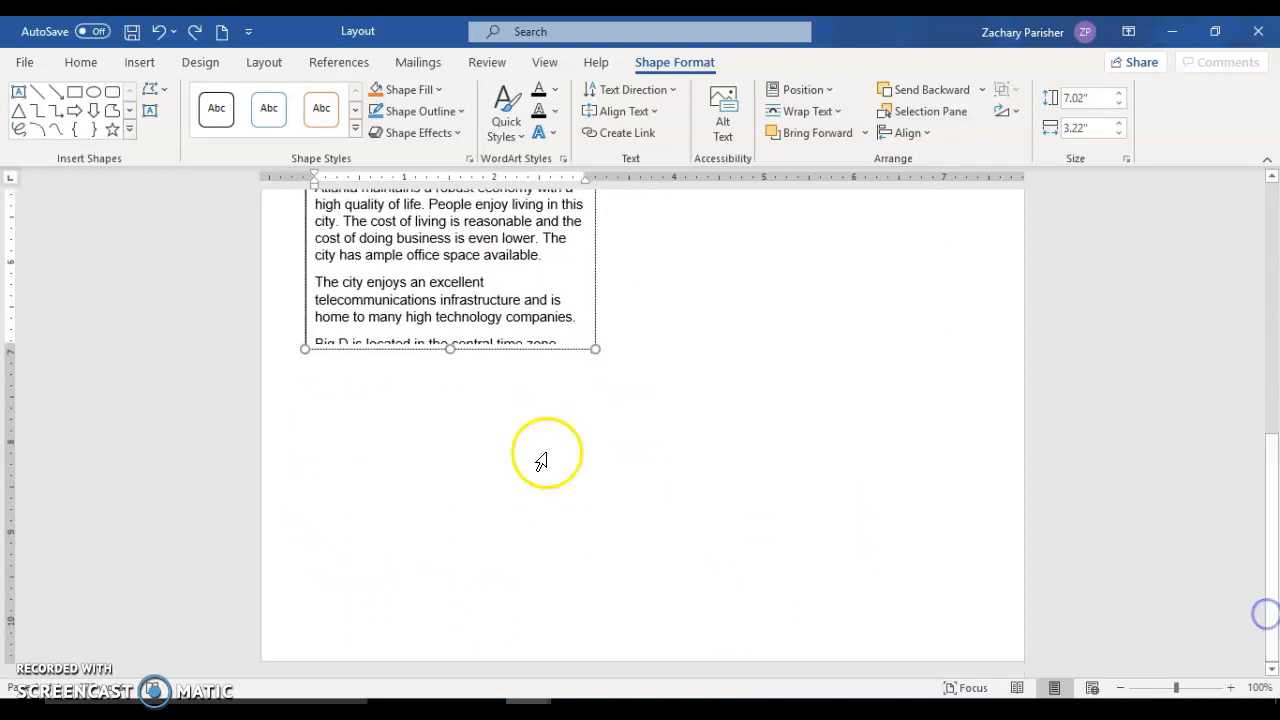
pyautogui.moveTo(451, 350); pyautogui.dragTo(481, 352)
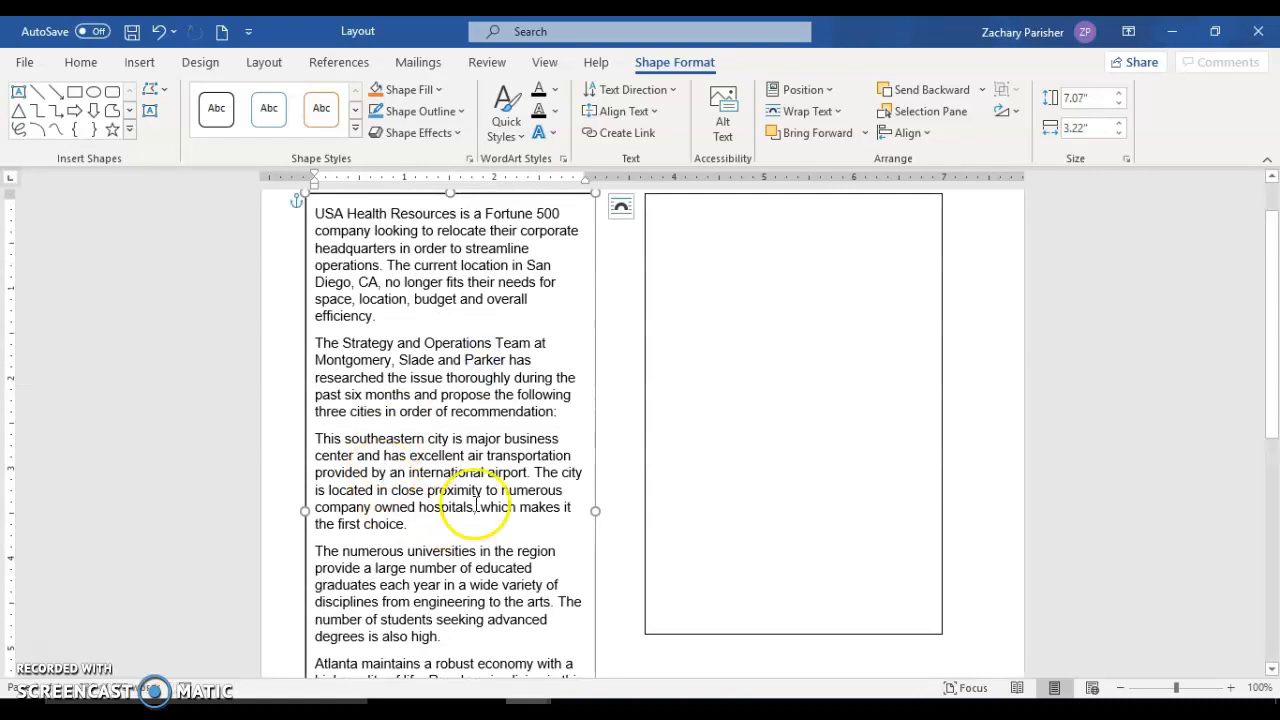
# Create a link from the filled text box to the empty one beside it so the overflowing text continues there
pyautogui.moveTo(1274, 371); pyautogui.dragTo(1270, 342)
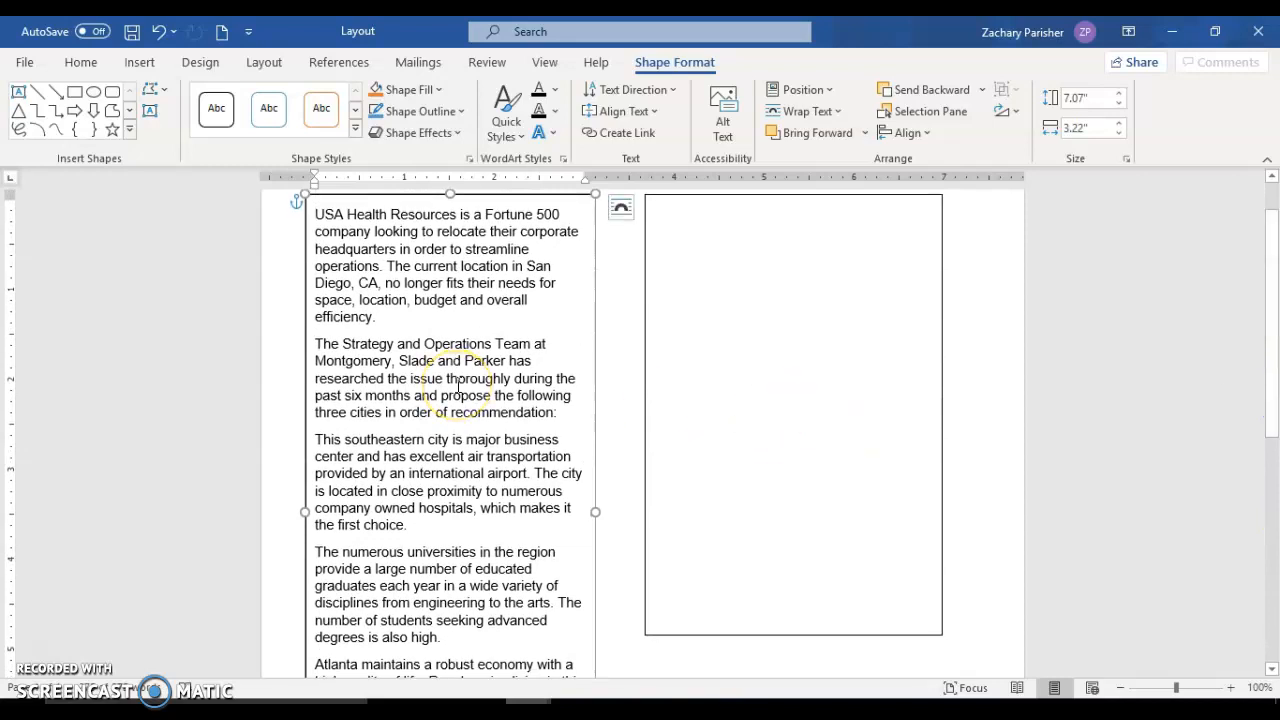
pyautogui.click(670, 66)
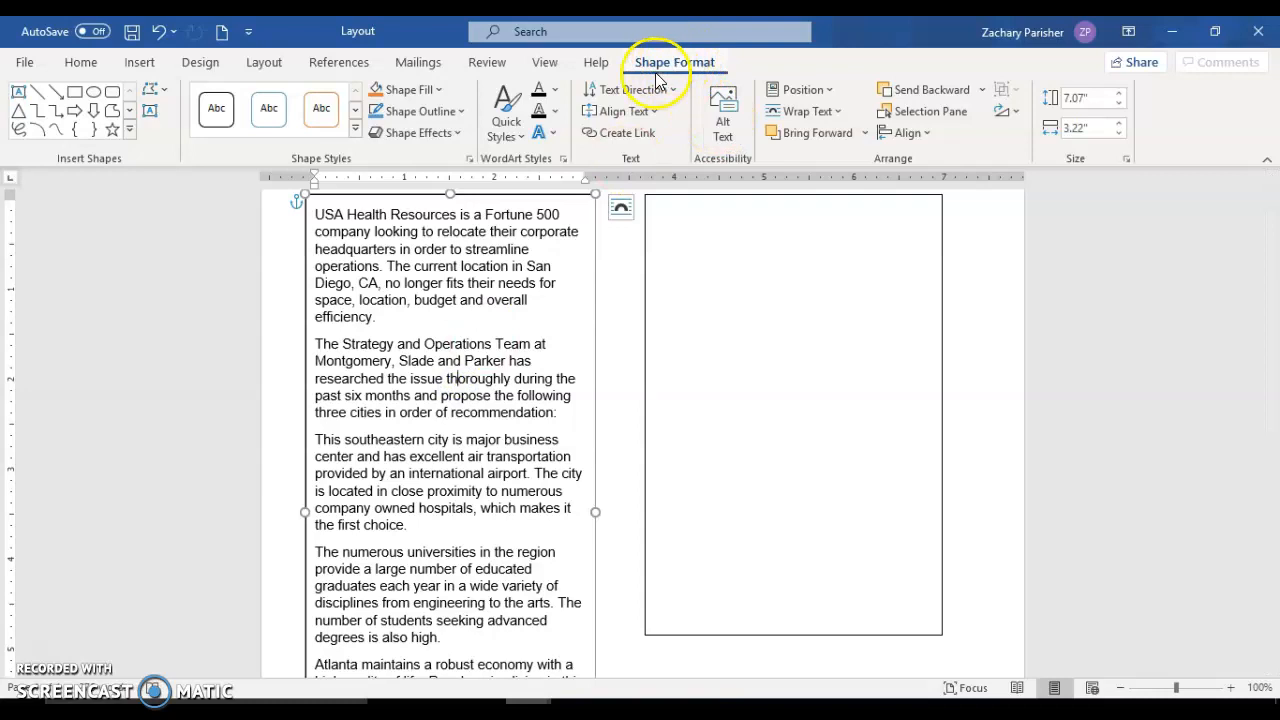
pyautogui.click(616, 133)
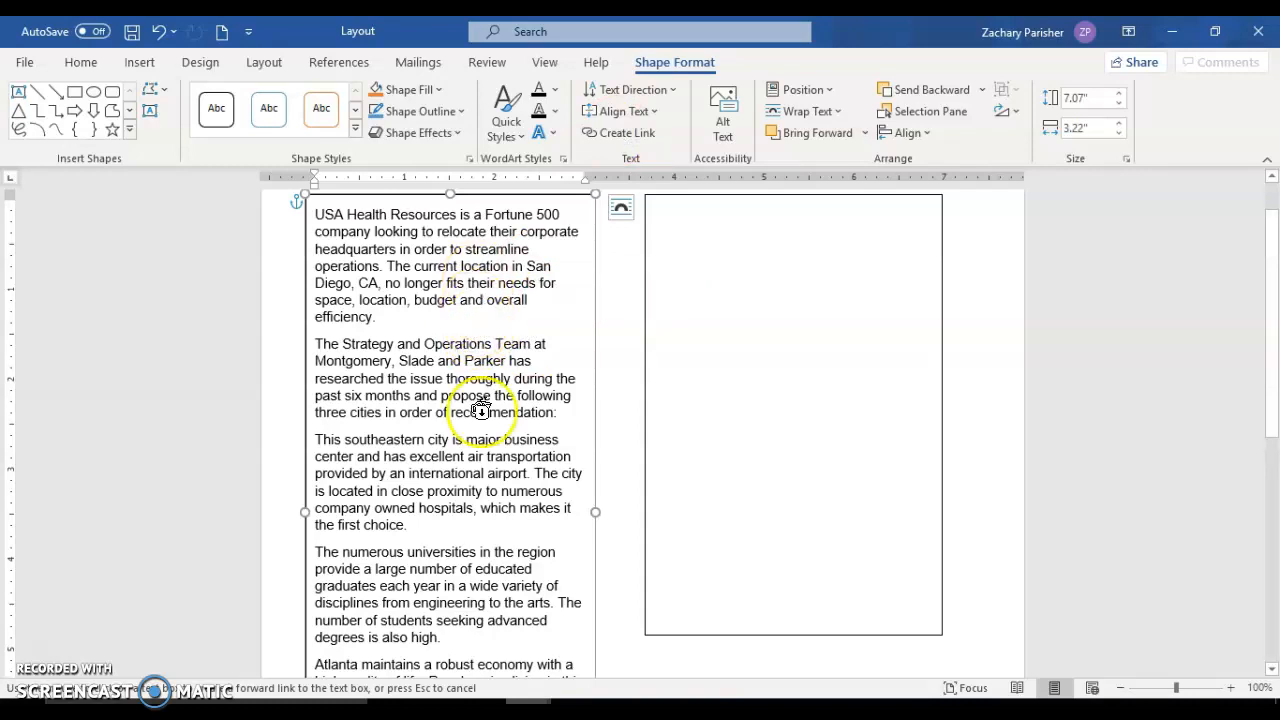
pyautogui.click(714, 260)
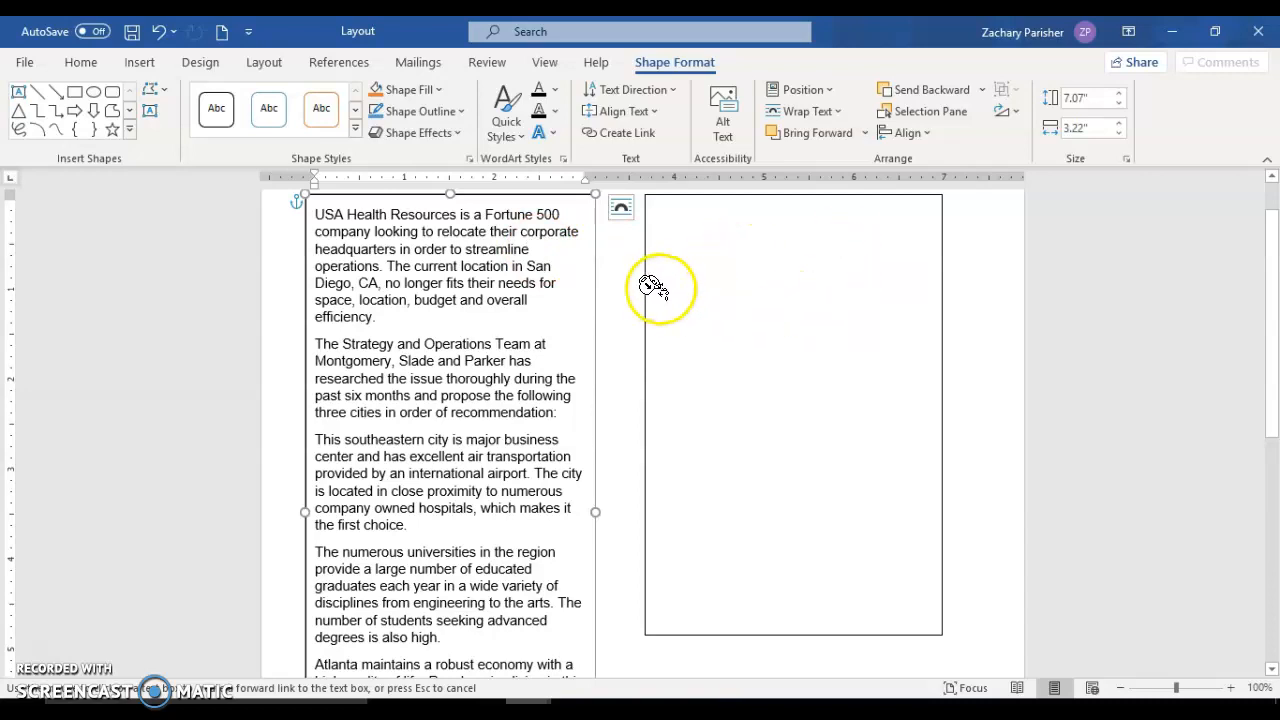
pyautogui.click(691, 258)
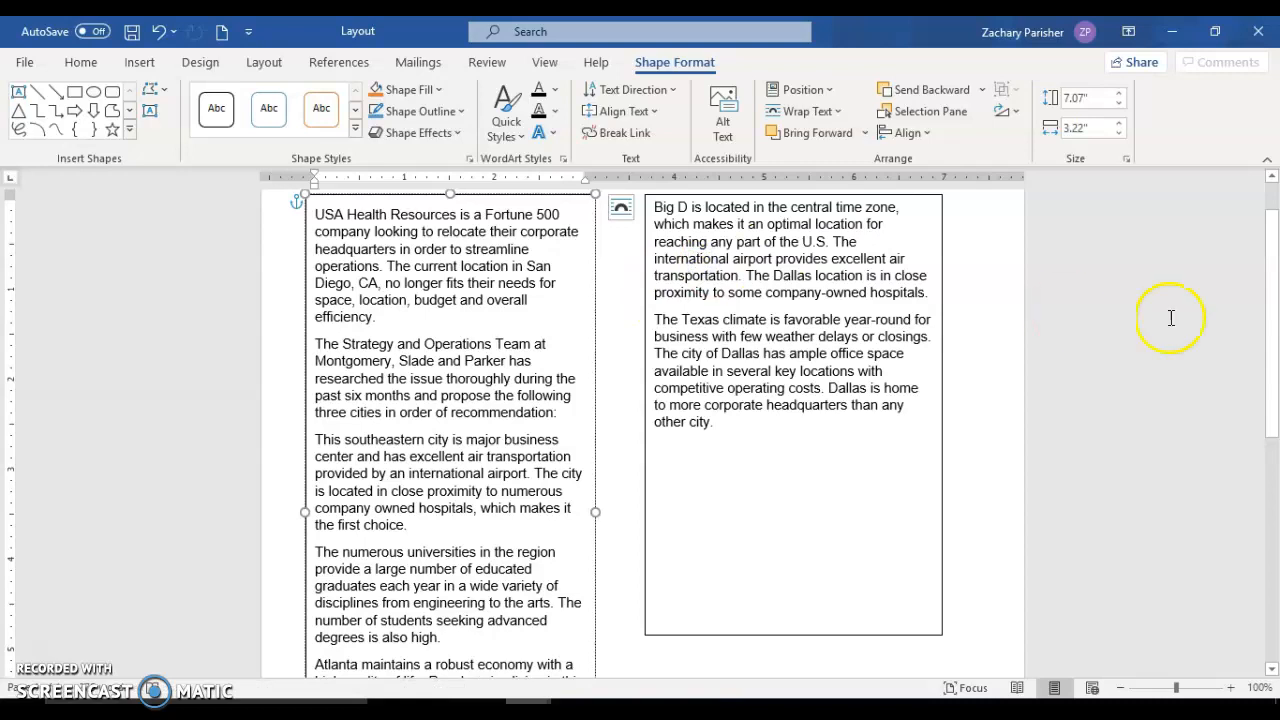
pyautogui.moveTo(1273, 255)
pyautogui.mouseDown()
pyautogui.moveTo(1274, 430)
pyautogui.moveTo(1274, 251)
pyautogui.mouseUp()
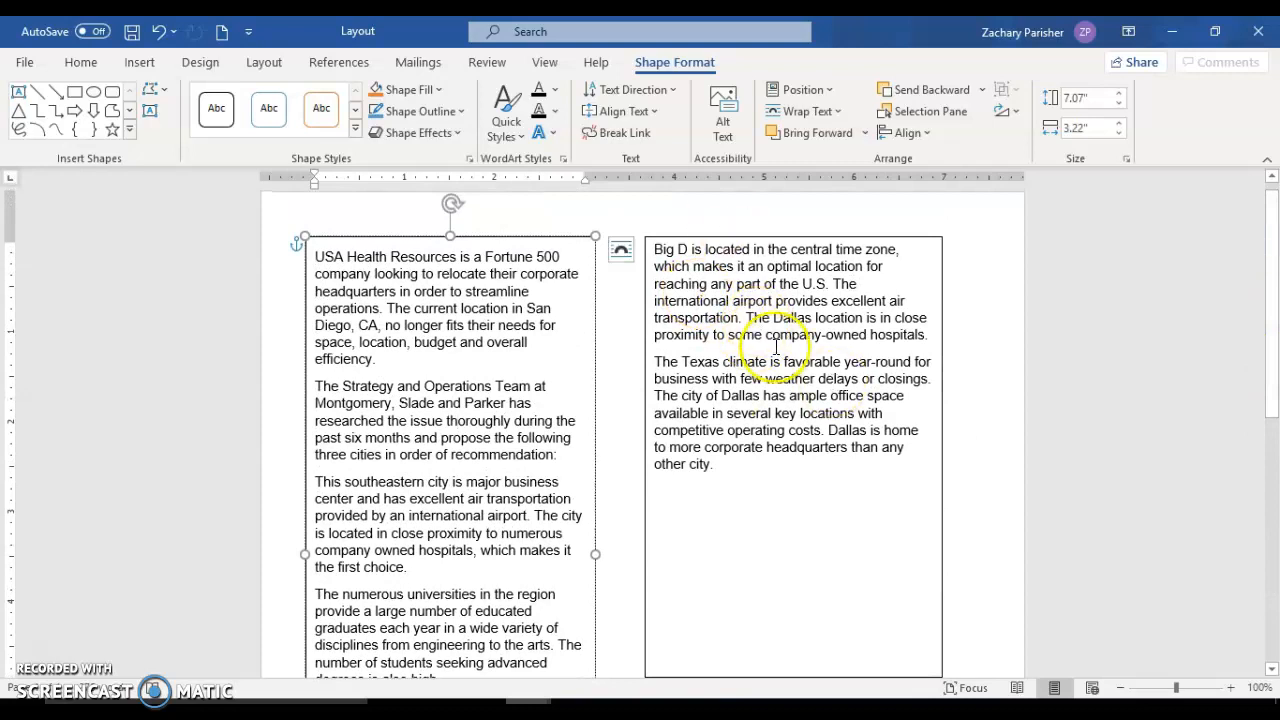